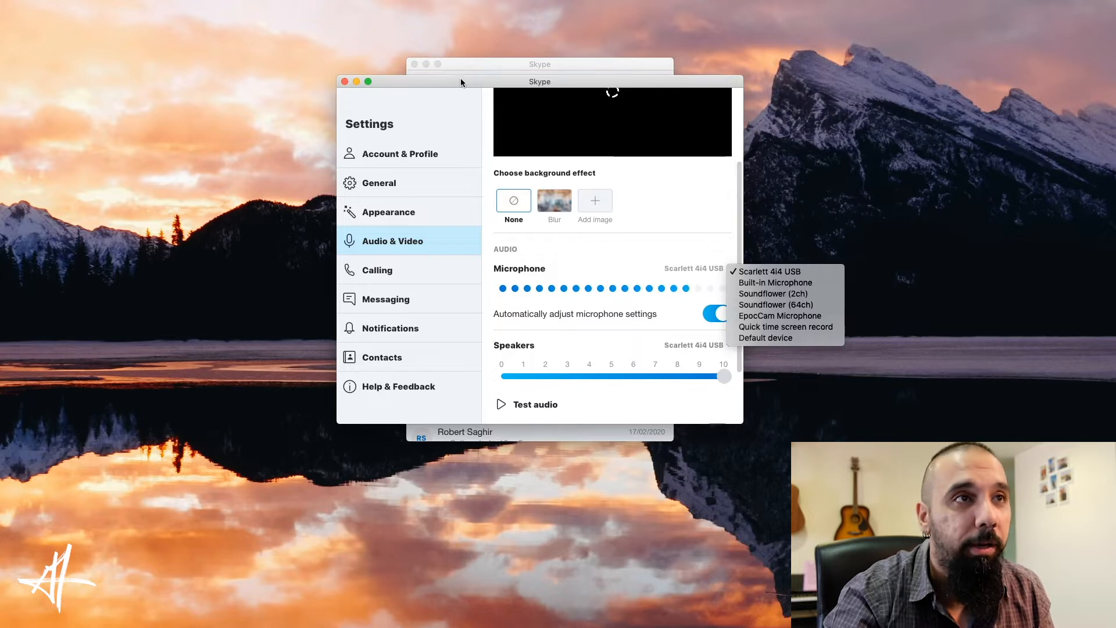
# Close the Skype audio and video settings window and the main Skype window behind it
pyautogui.click(344, 82)
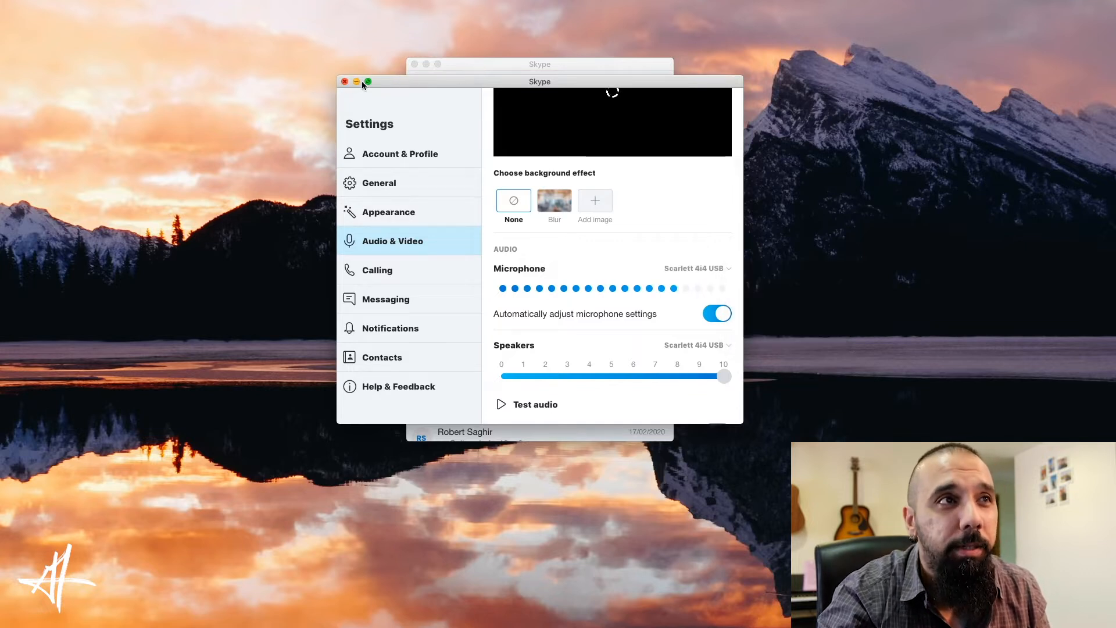
pyautogui.click(346, 82)
pyautogui.click(416, 63)
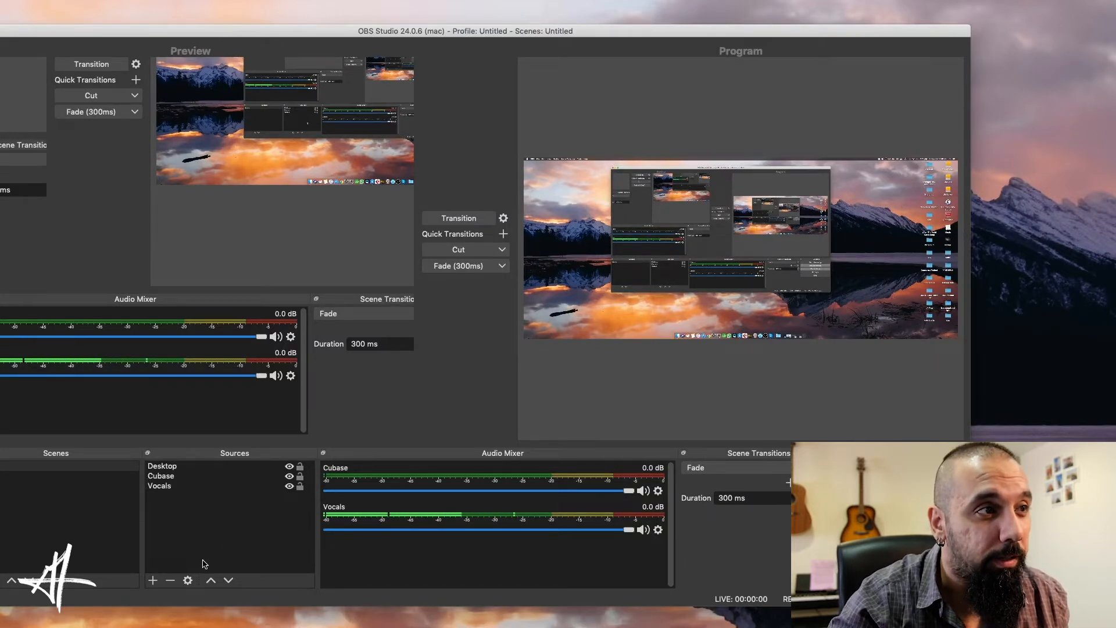
# Add a new Audio Input Capture source named "youtube test mic" in OBS
pyautogui.click(153, 580)
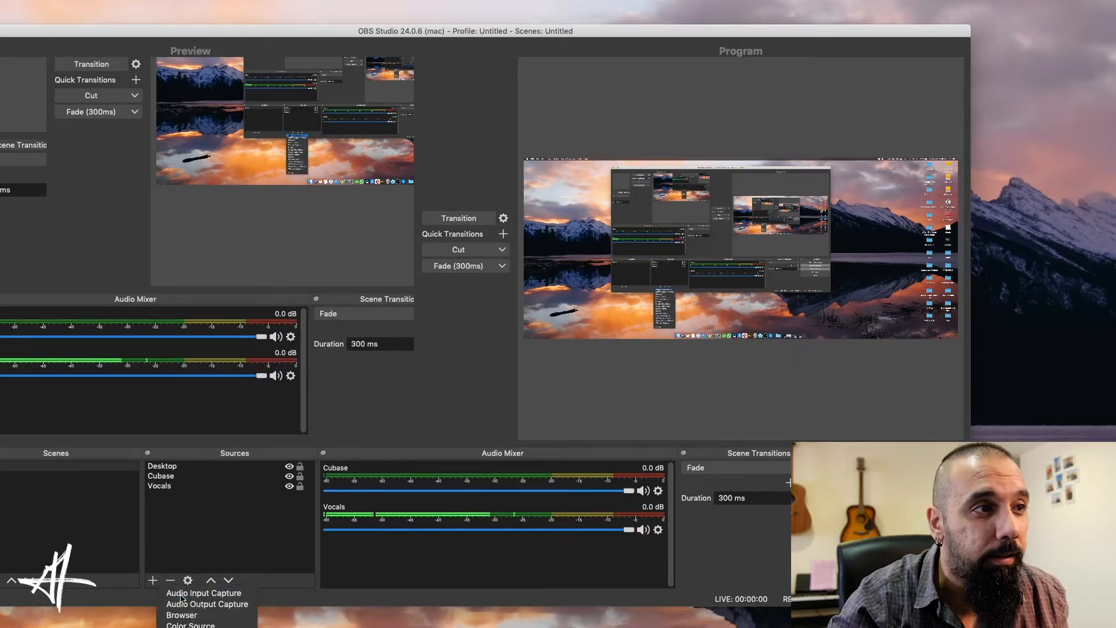
pyautogui.click(181, 593)
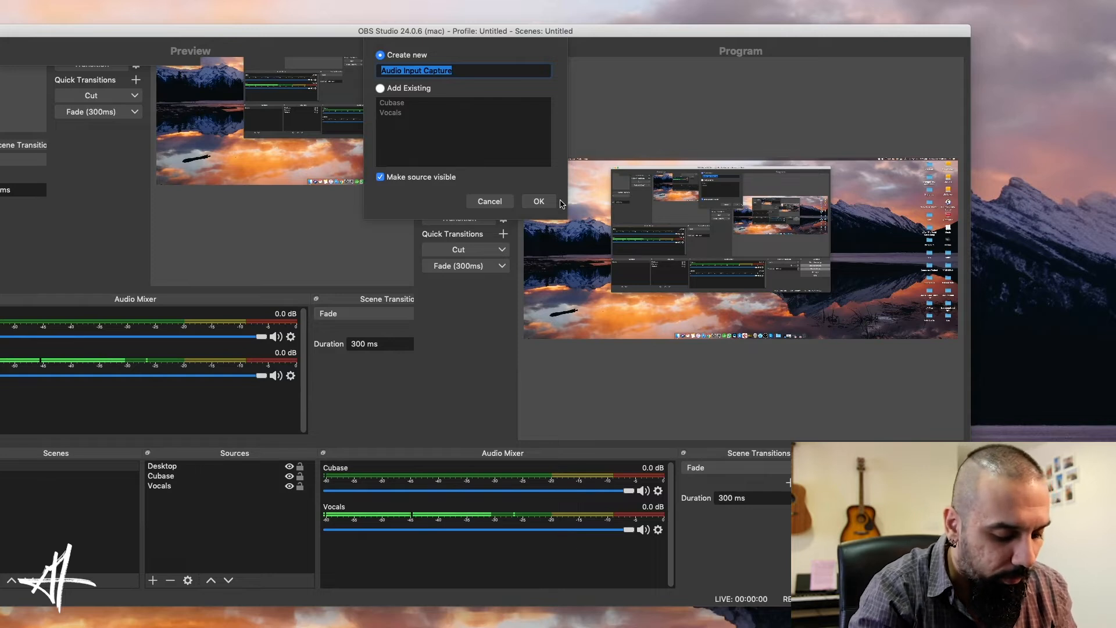
pyautogui.write('youtube test ')
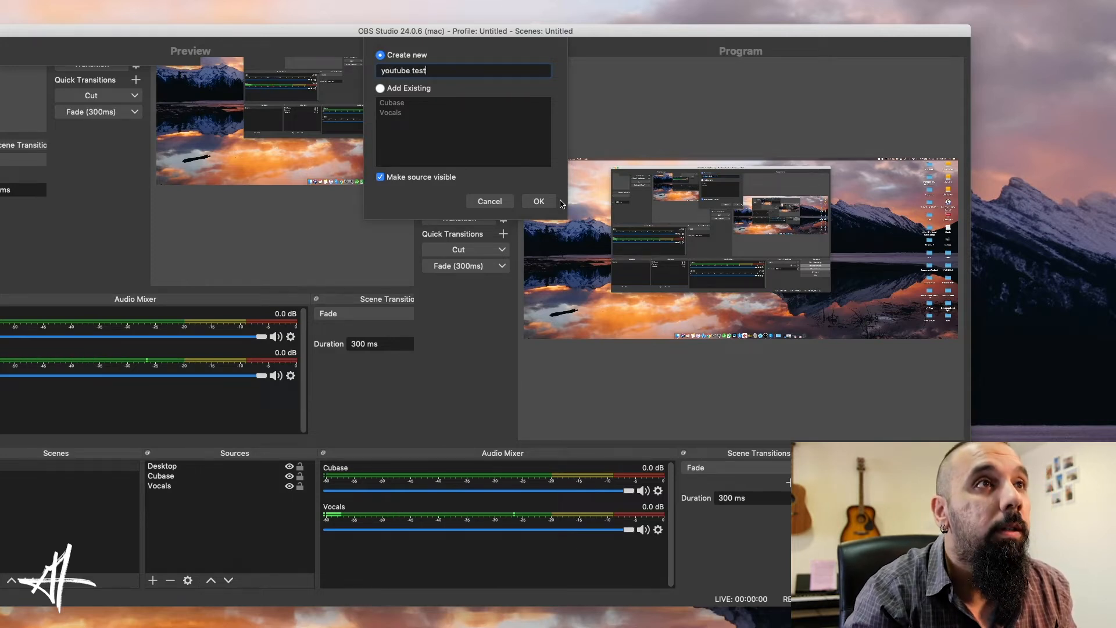
pyautogui.write('mic')
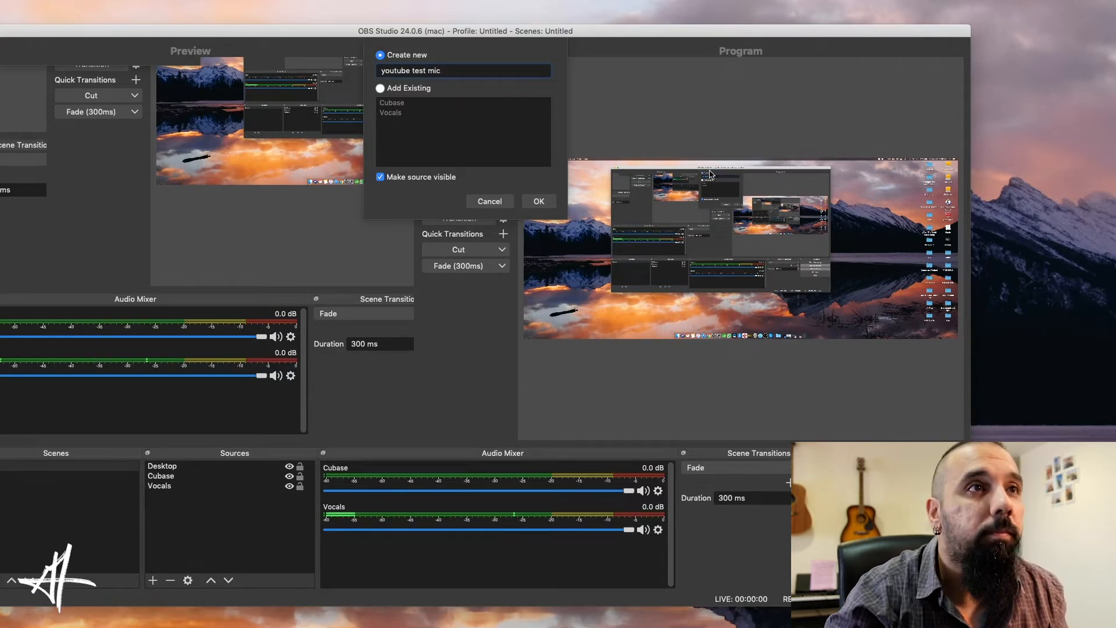
pyautogui.click(538, 202)
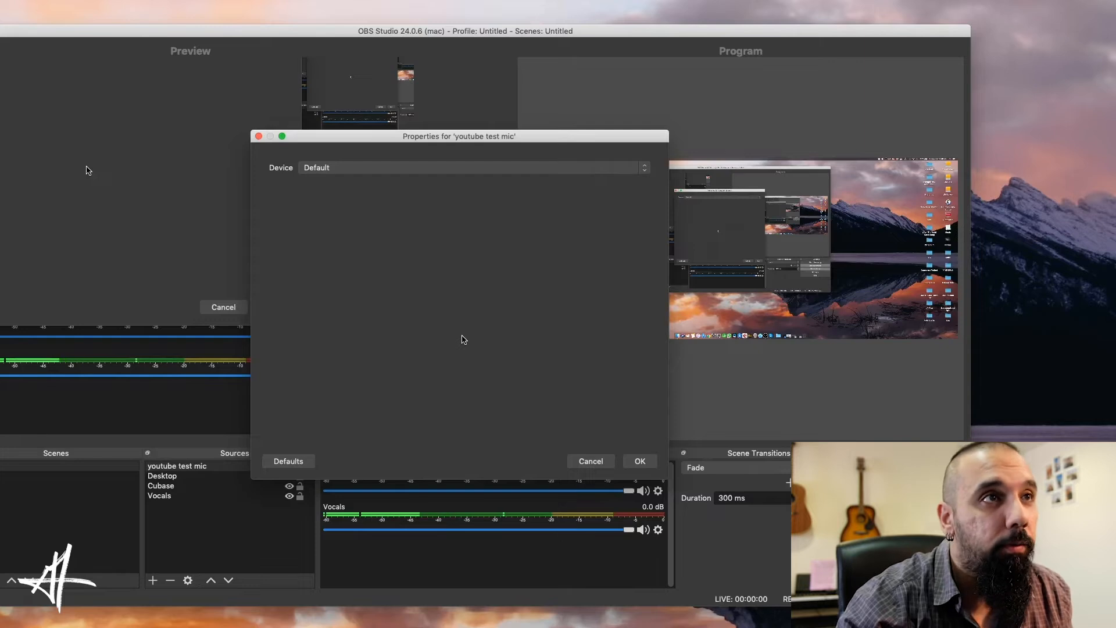
# Set the youtube test mic source's device to Scarlett 4i4 USB and accept its properties
pyautogui.click(459, 169)
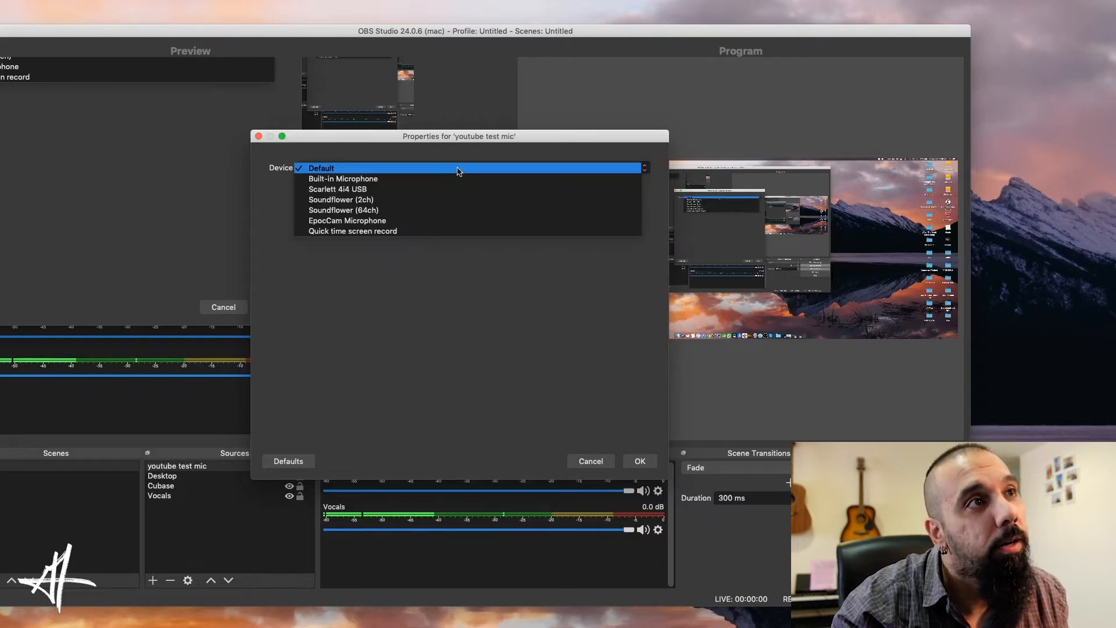
pyautogui.click(370, 190)
pyautogui.click(397, 170)
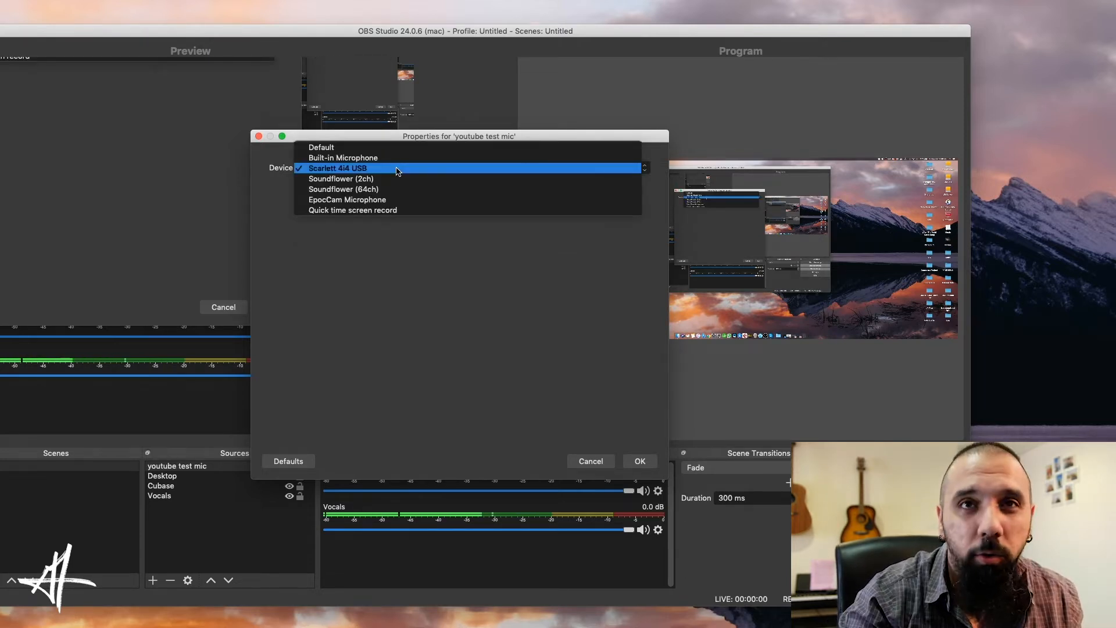
pyautogui.click(398, 170)
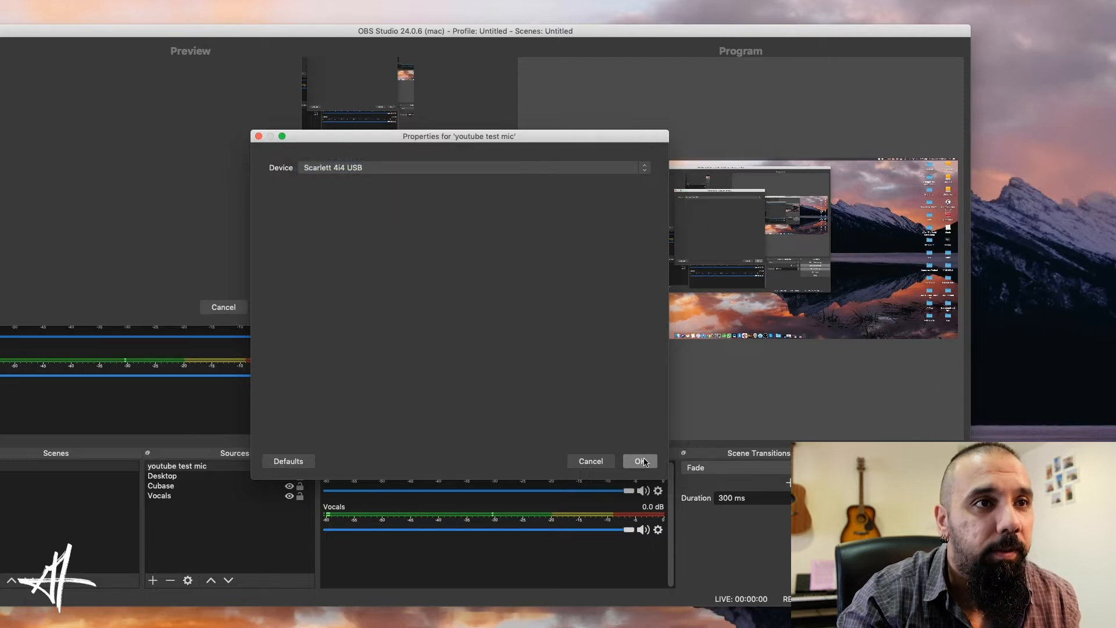
pyautogui.click(640, 461)
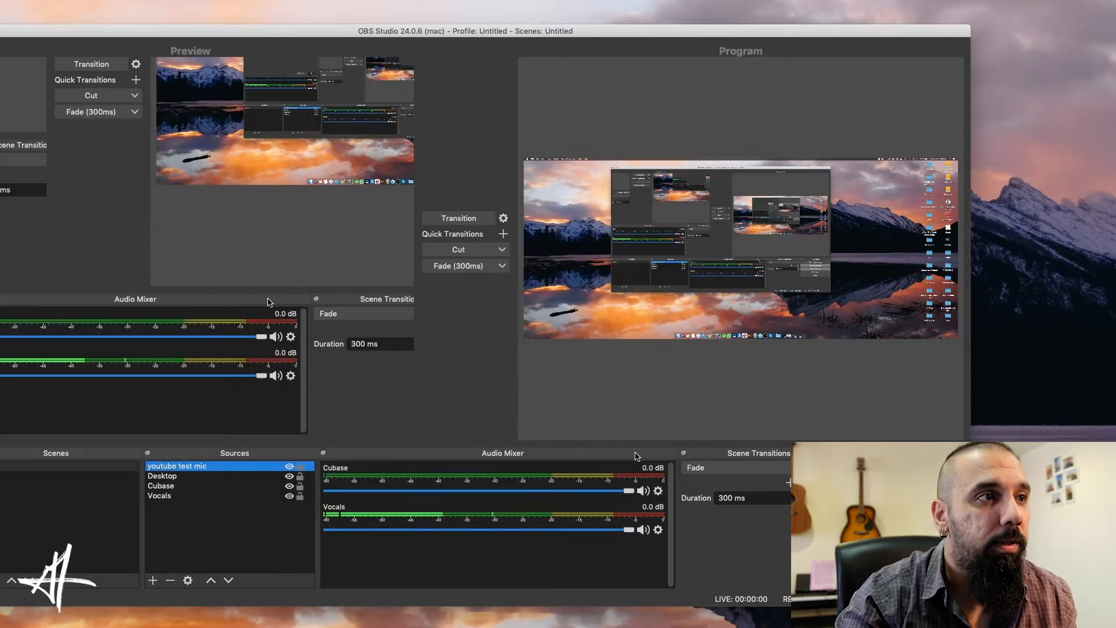
# Show the youtube test mic source as a channel in the audio mixer
pyautogui.rightClick(189, 469)
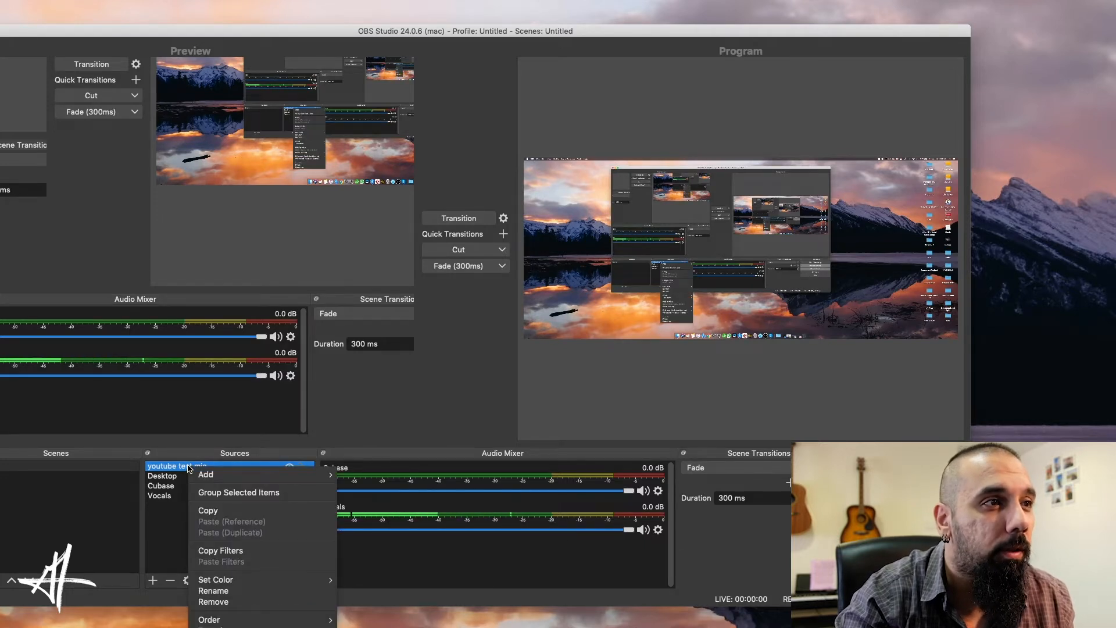
pyautogui.click(254, 627)
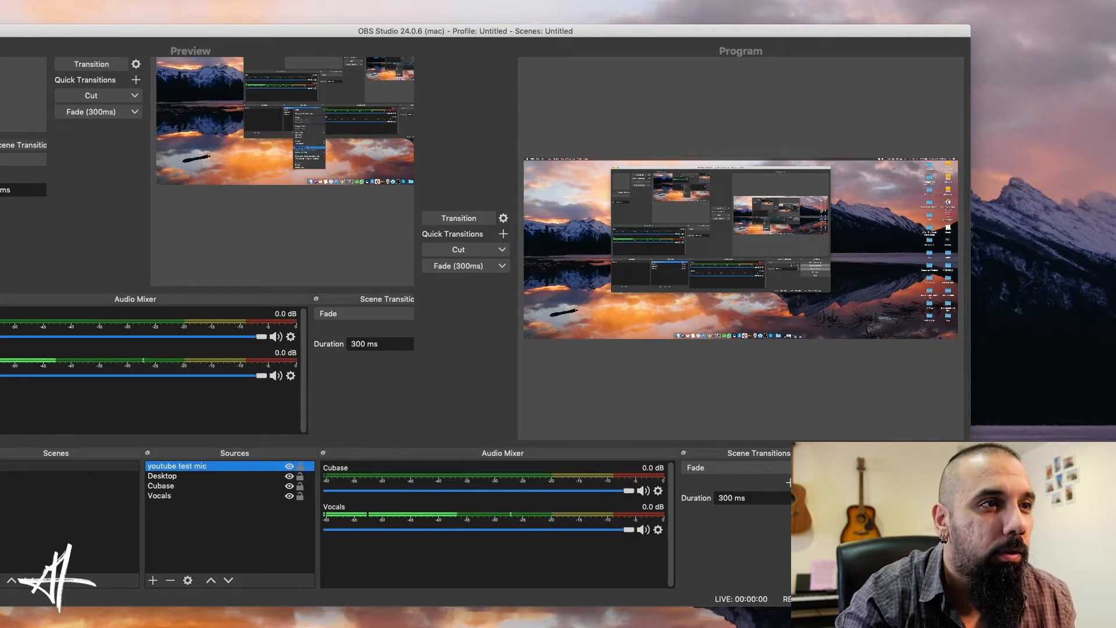
pyautogui.rightClick(207, 468)
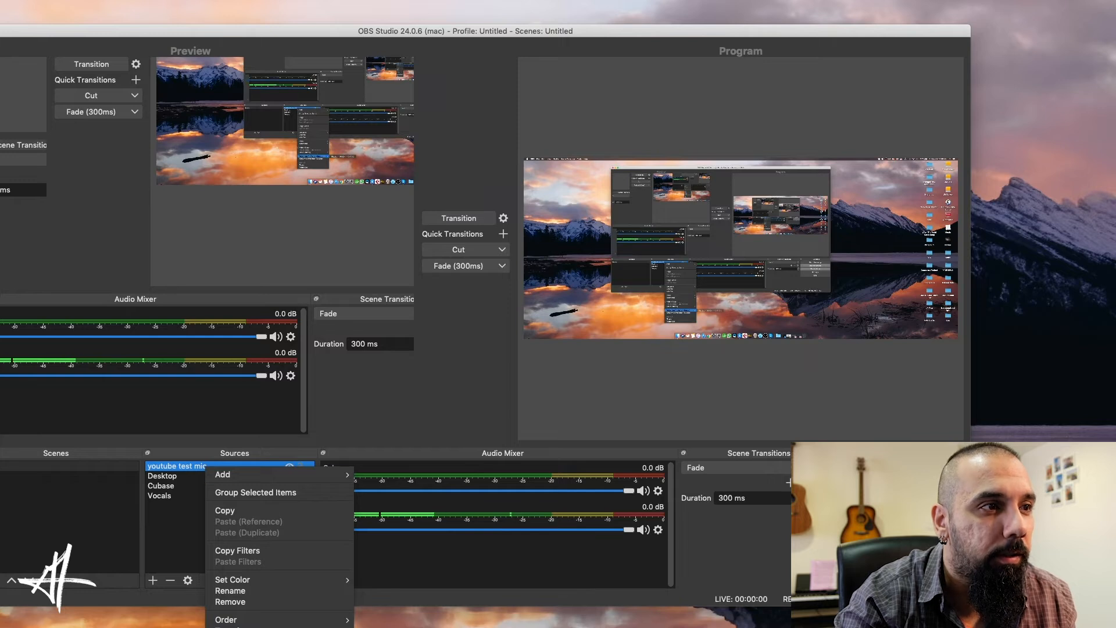
pyautogui.click(276, 627)
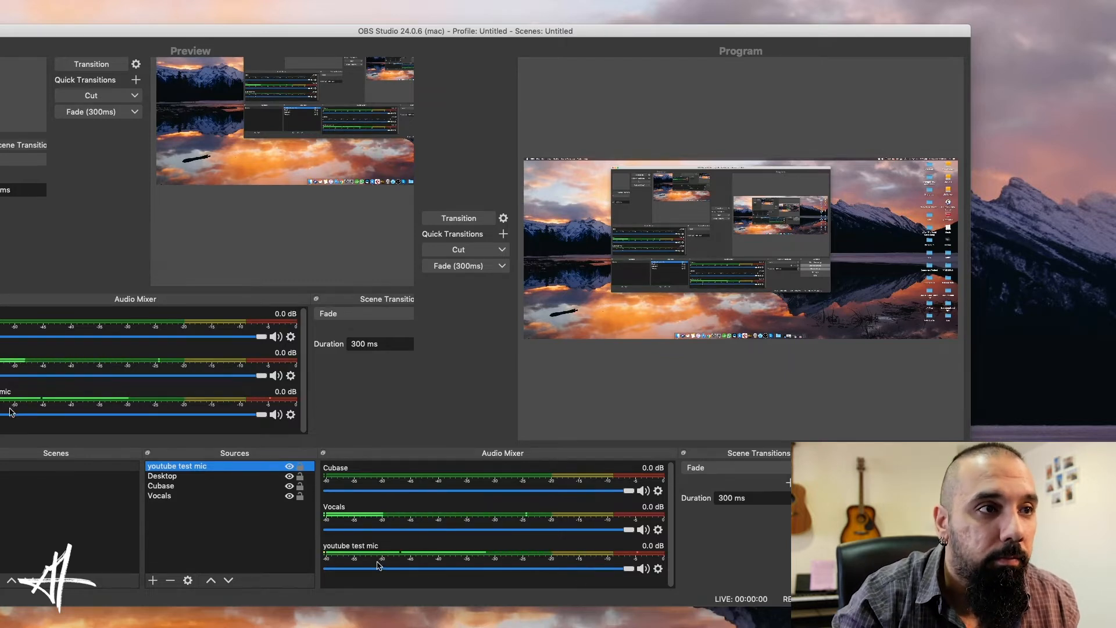
# Hide the Desktop source and make it visible again
pyautogui.click(289, 476)
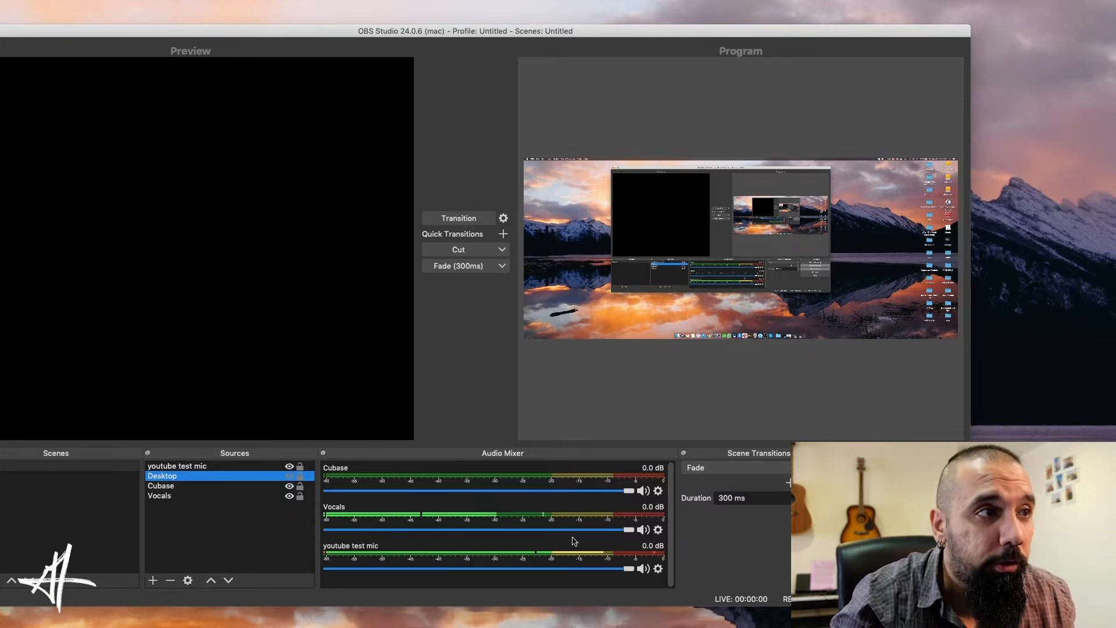
pyautogui.click(289, 477)
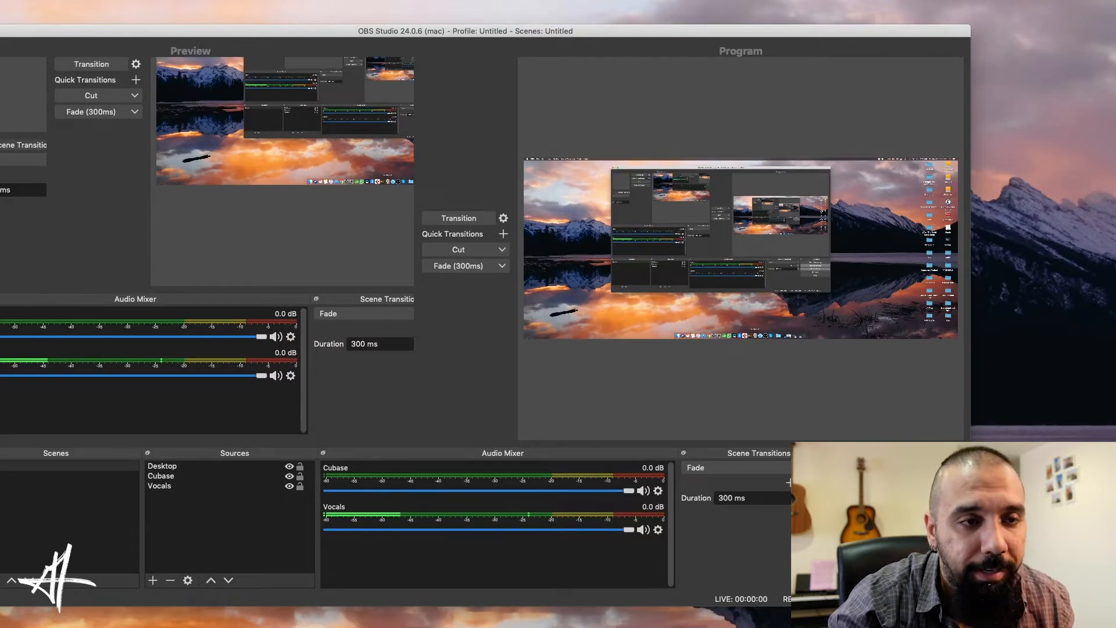
# Switch to the Mixer window with OBS cleared from behind it, and check Aux Output 1's device choices, keeping Soundflower (64ch)
pyautogui.press('super+Tab')
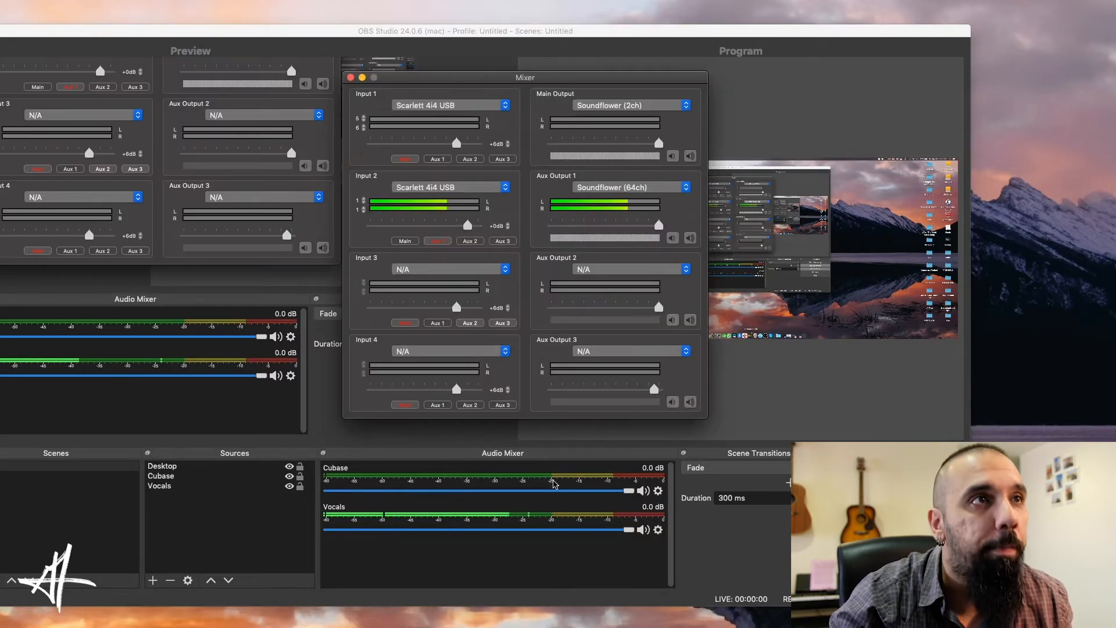
pyautogui.moveTo(451, 82); pyautogui.dragTo(402, 189)
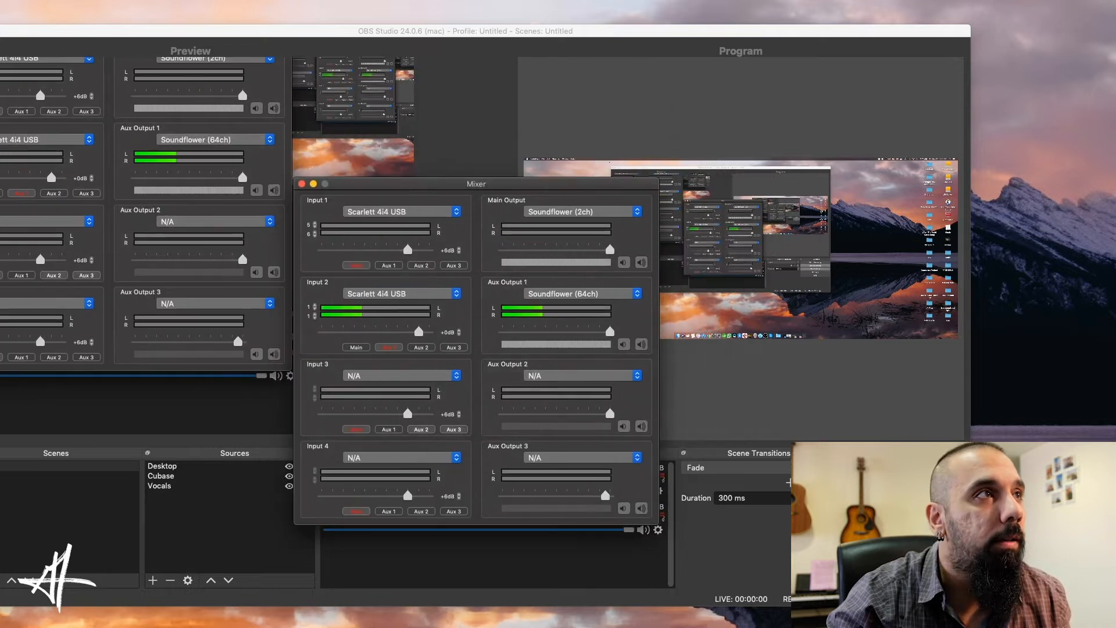
pyautogui.press('super+m')
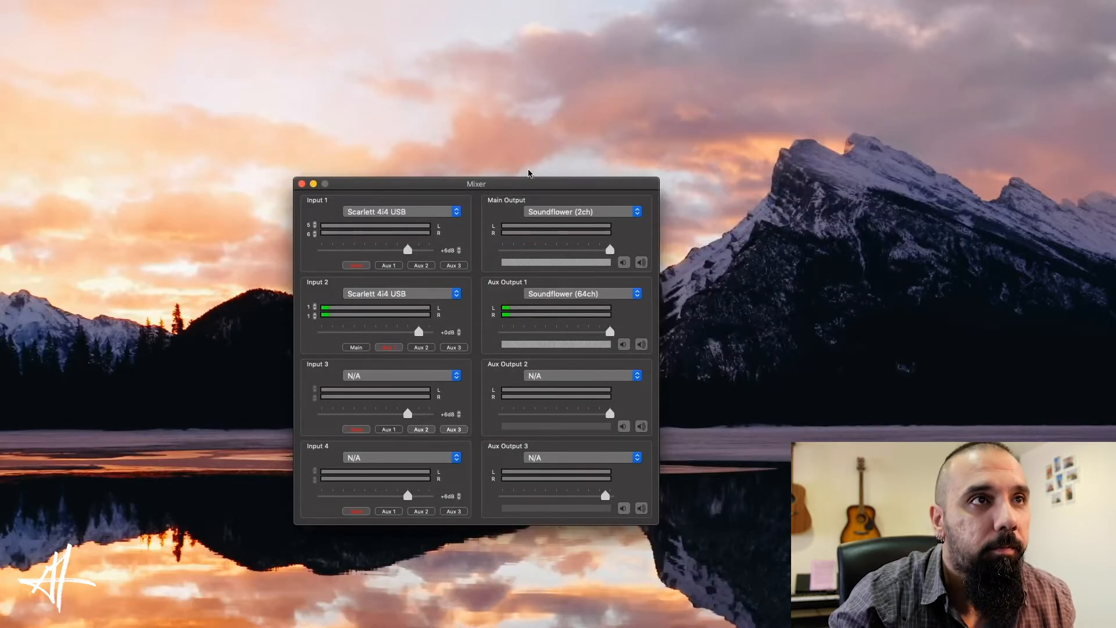
pyautogui.moveTo(531, 183); pyautogui.dragTo(500, 158)
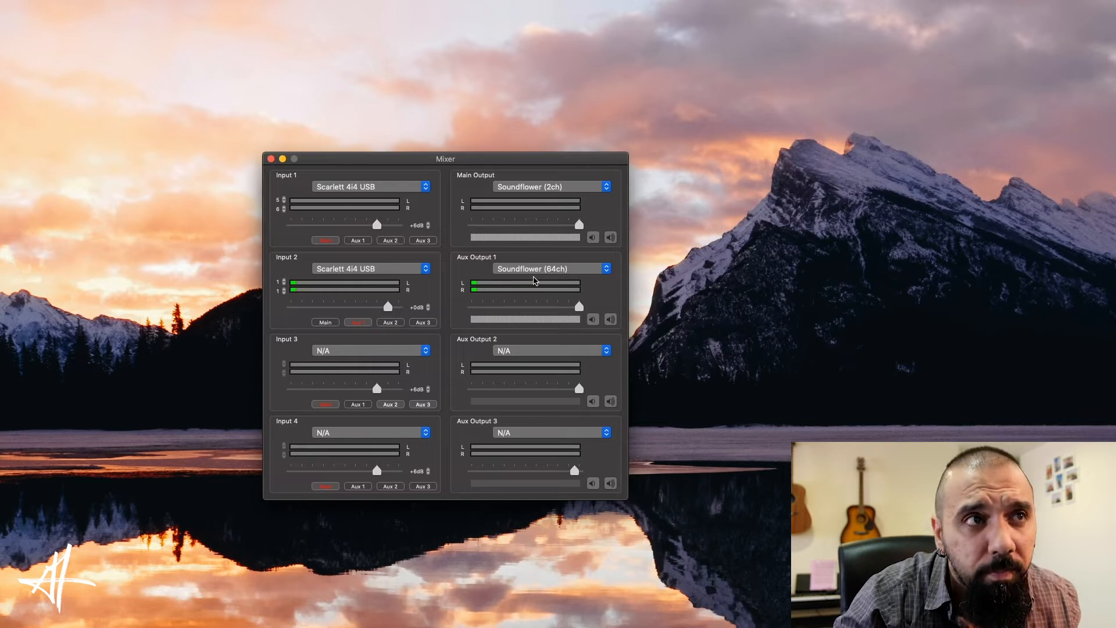
pyautogui.click(537, 271)
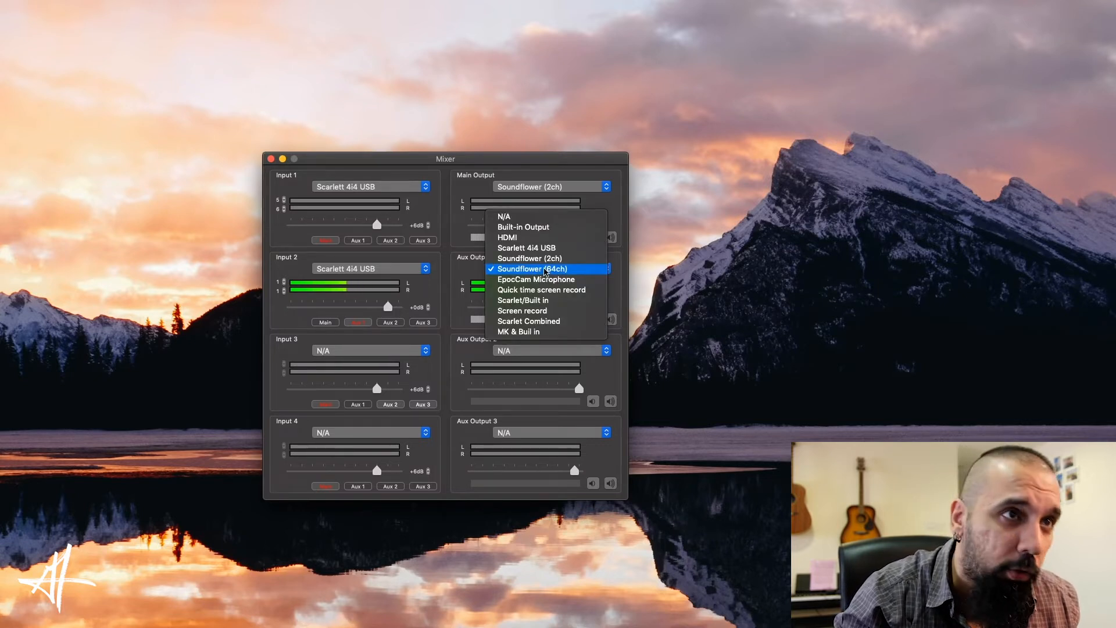
pyautogui.click(544, 269)
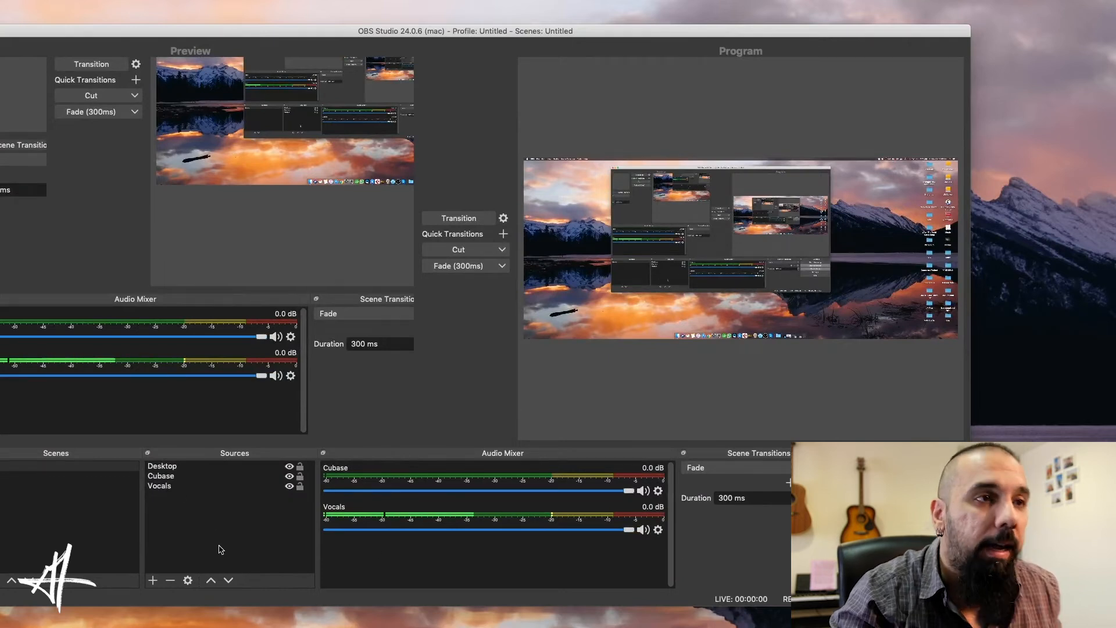
# Add a new Audio Input Capture source named "soundflower 64" in OBS
pyautogui.click(153, 580)
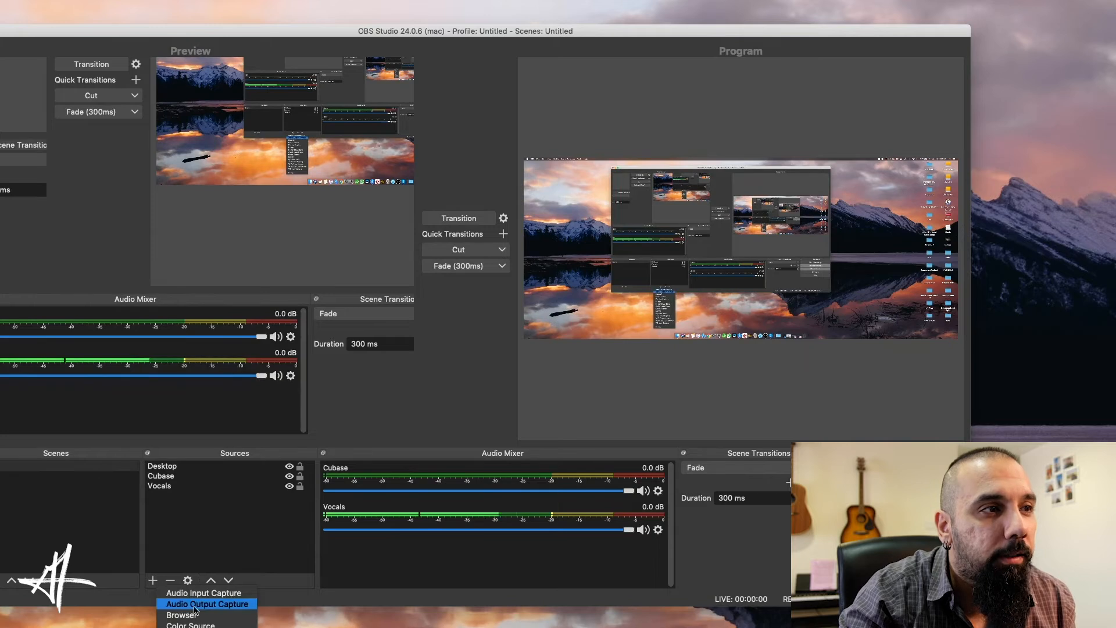
pyautogui.click(238, 594)
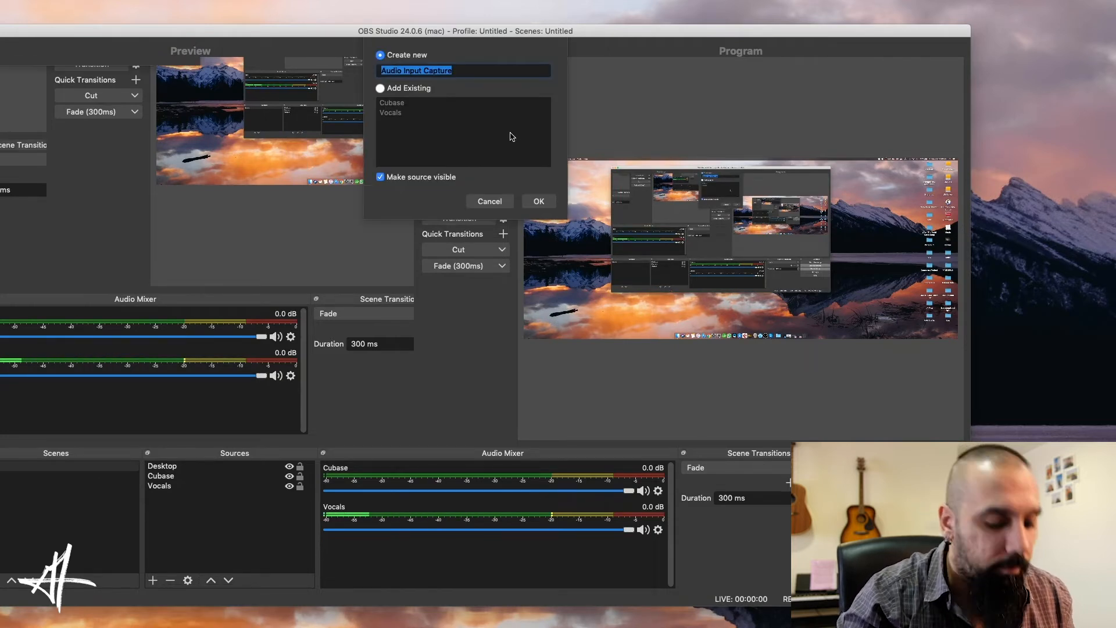
pyautogui.write('soundflower 64')
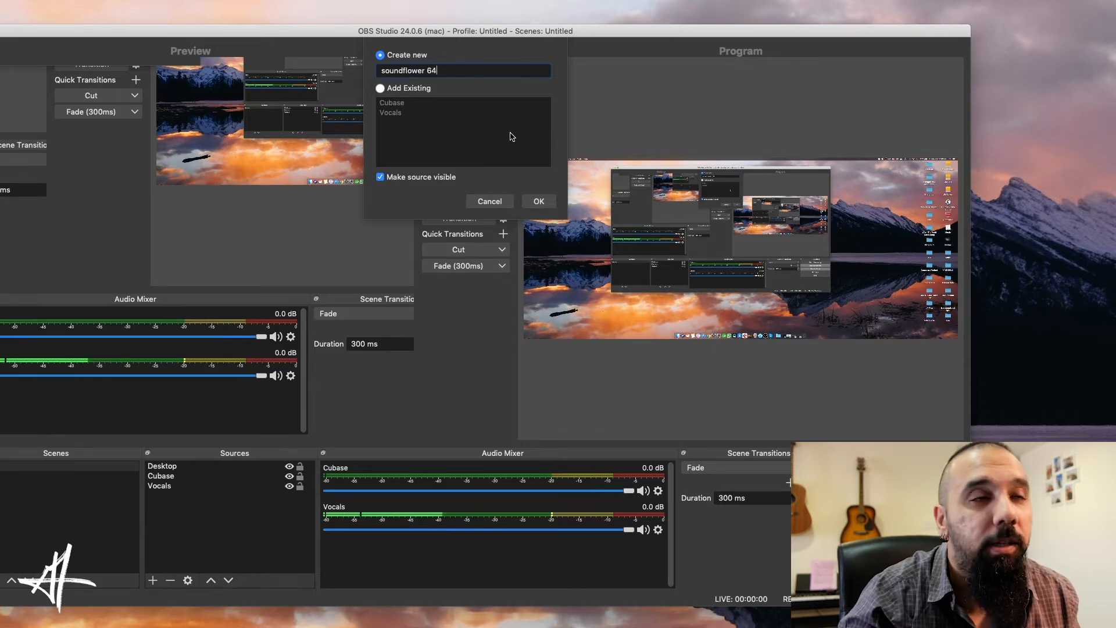
pyautogui.click(539, 201)
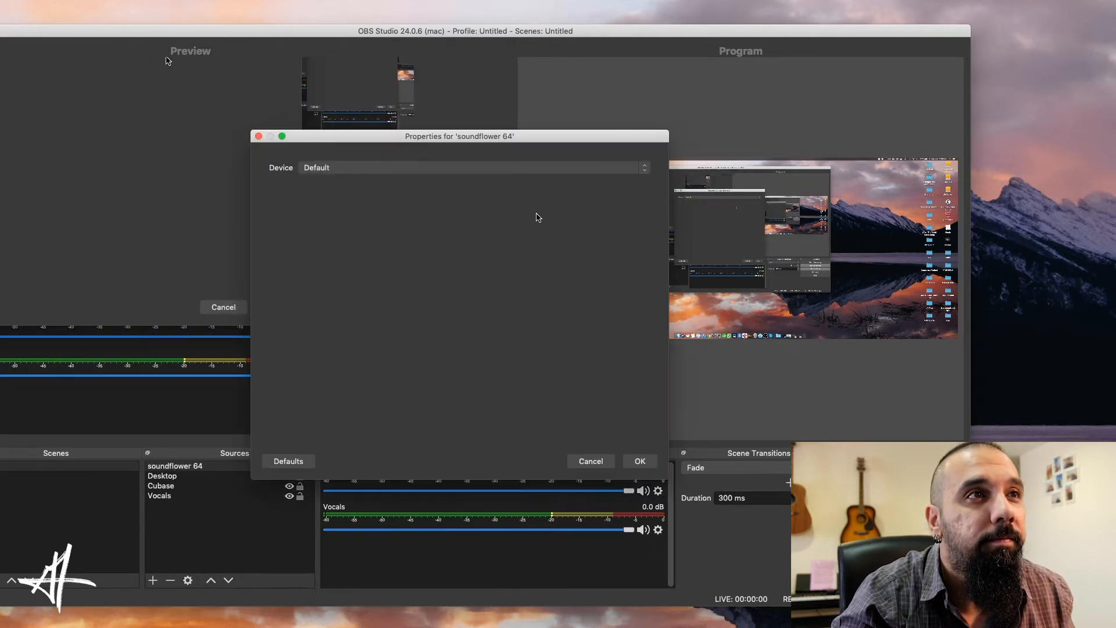
# Set the soundflower 64 source's device to Soundflower (64ch) and accept its properties
pyautogui.click(508, 171)
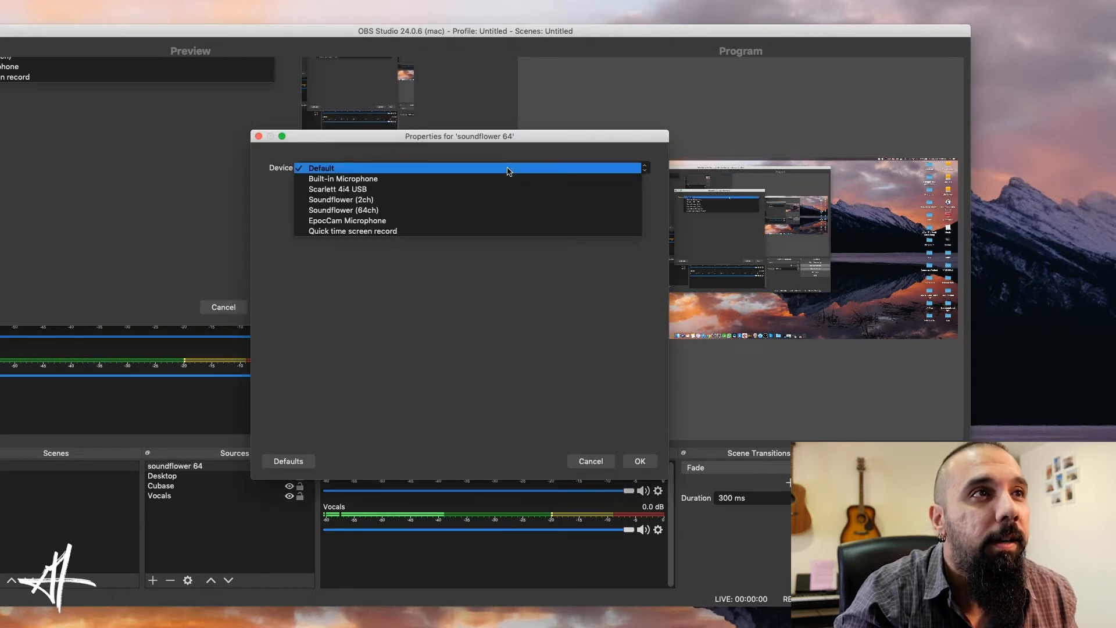
pyautogui.click(390, 210)
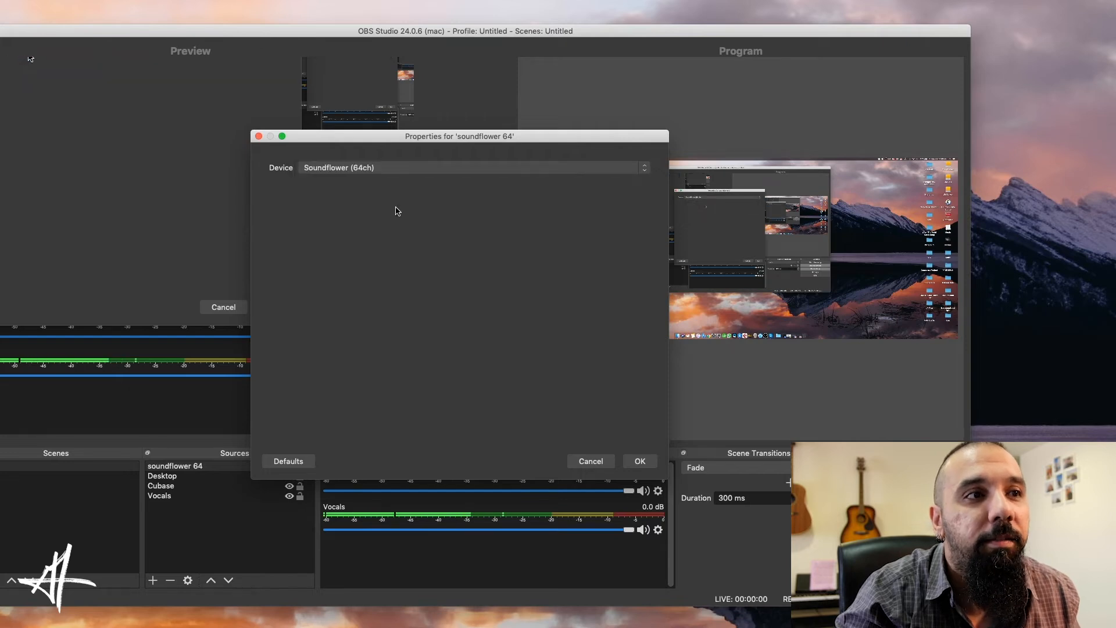
pyautogui.click(640, 461)
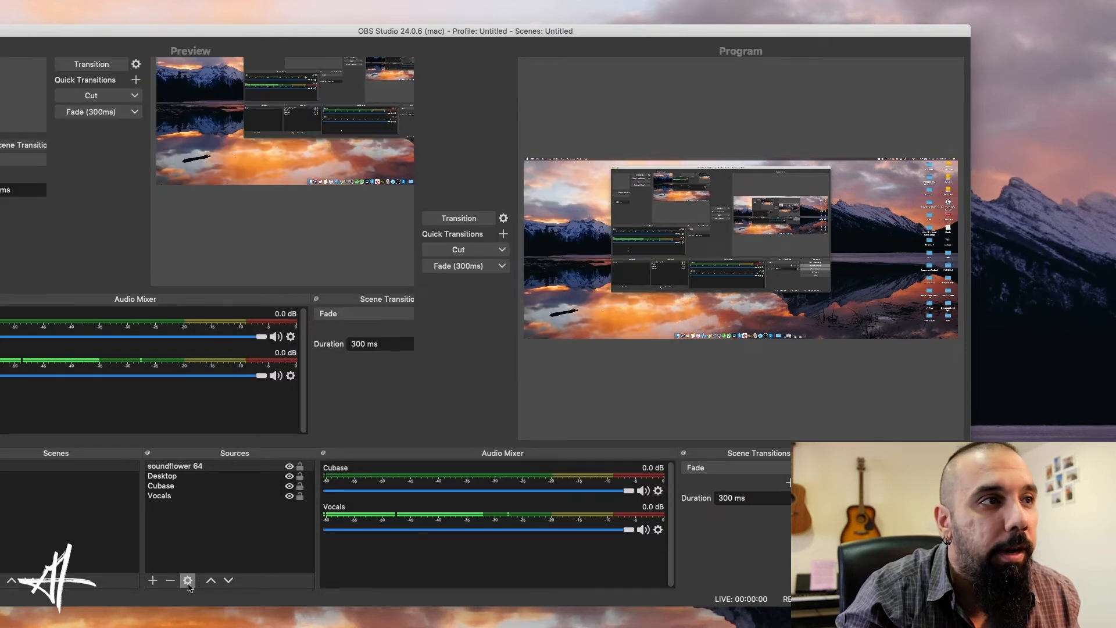
# Show the soundflower 64 source as a channel in the audio mixer
pyautogui.rightClick(187, 467)
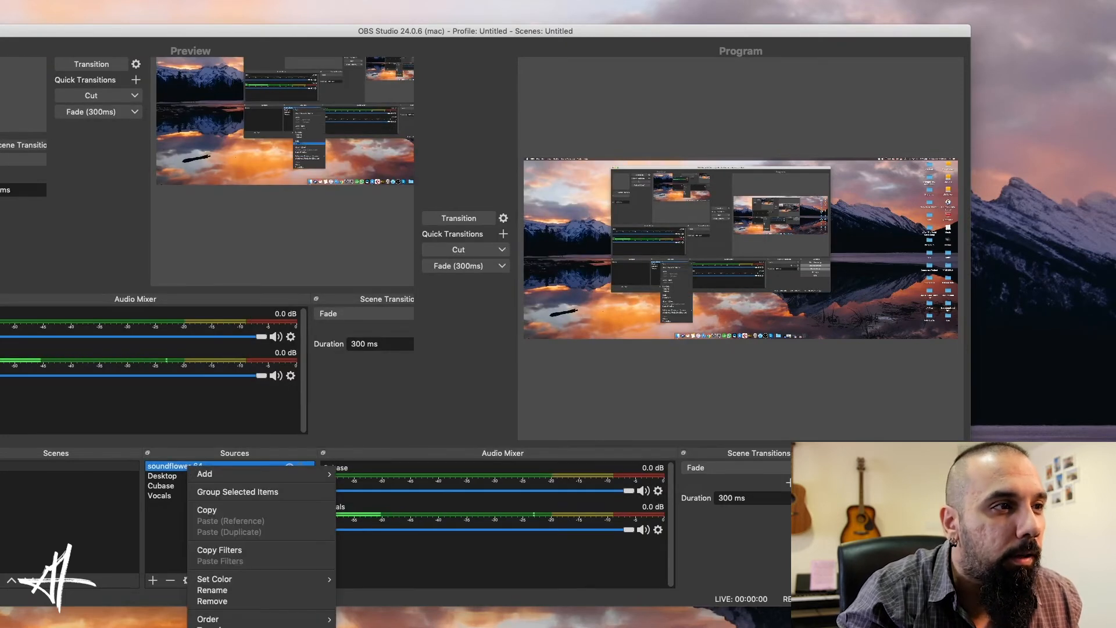
pyautogui.click(222, 627)
pyautogui.rightClick(218, 471)
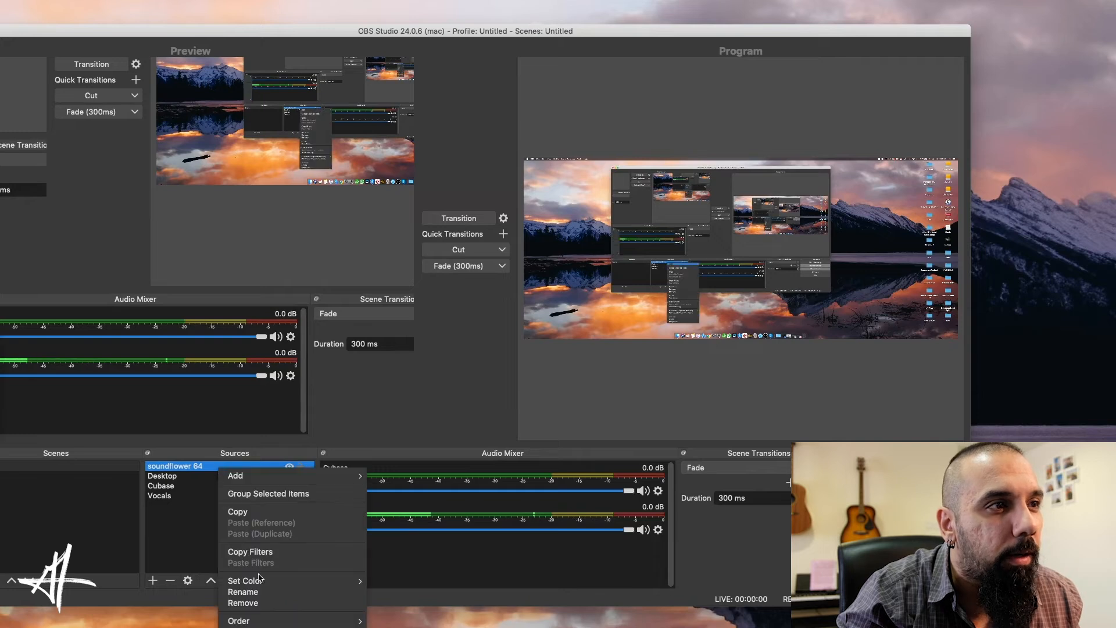
pyautogui.click(336, 625)
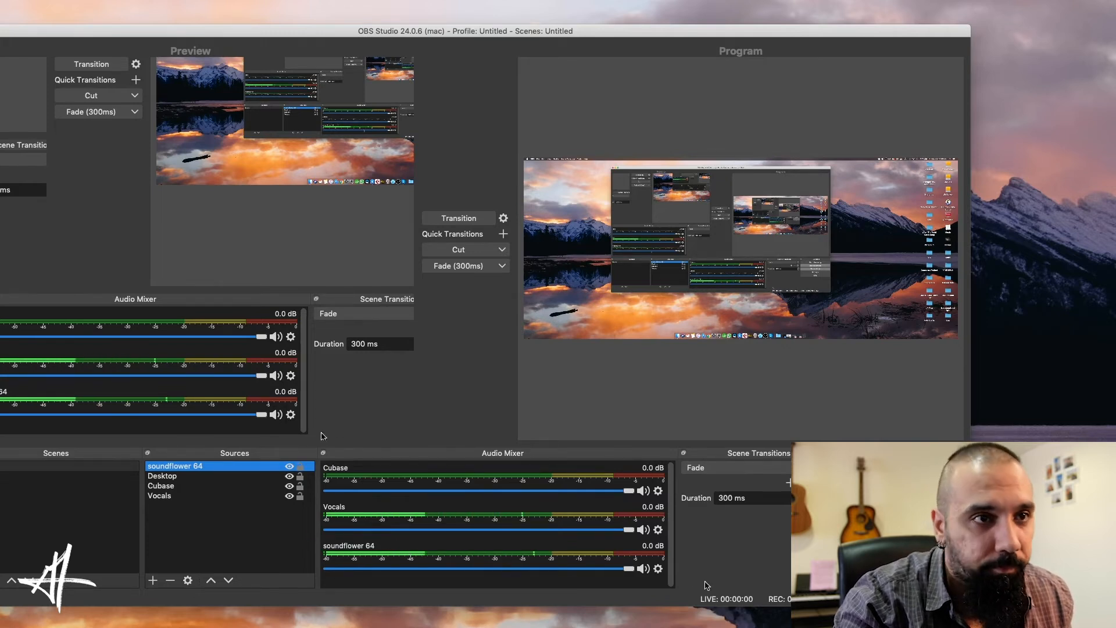
# Hide the soundflower 64 channel from the audio mixer
pyautogui.click(659, 568)
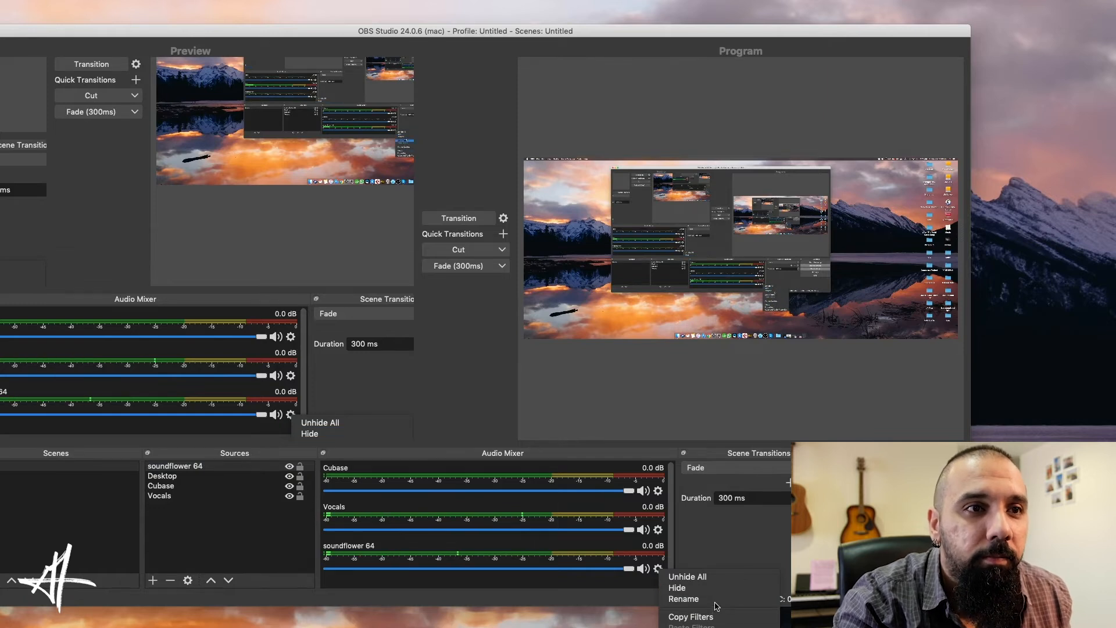
pyautogui.click(677, 587)
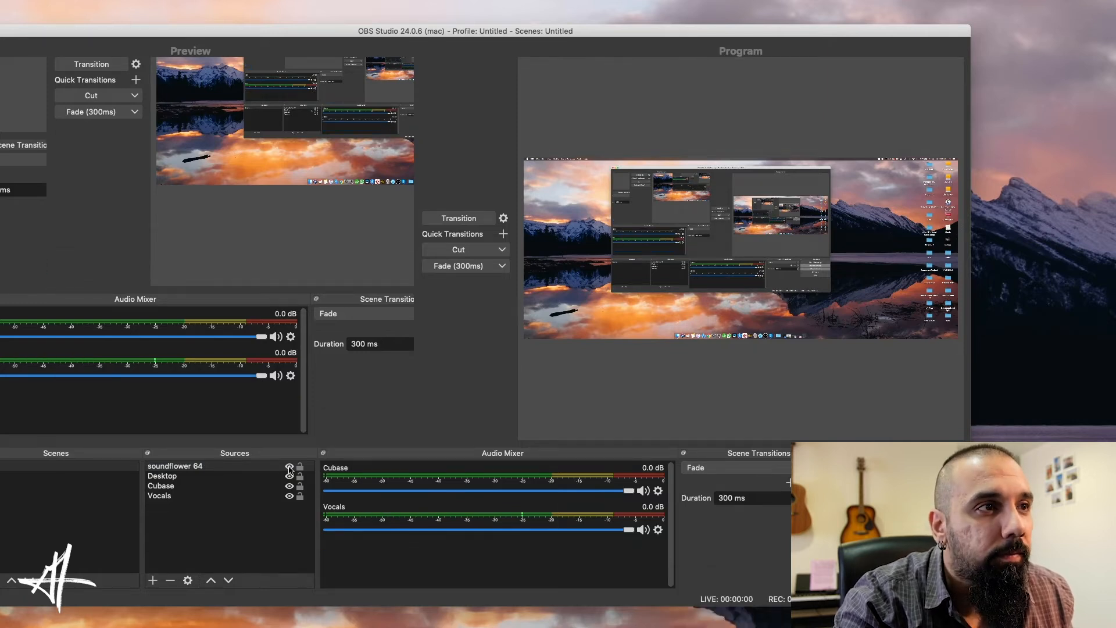
# Remove the soundflower 64 source from the OBS sources and accept the removal
pyautogui.rightClick(250, 470)
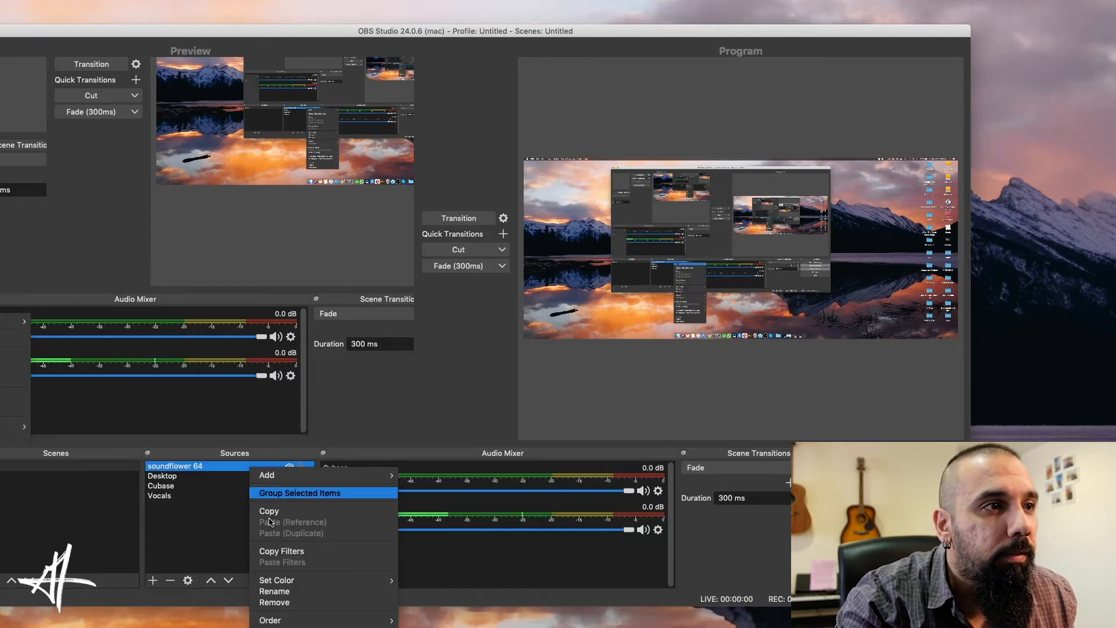
pyautogui.click(308, 602)
pyautogui.click(543, 327)
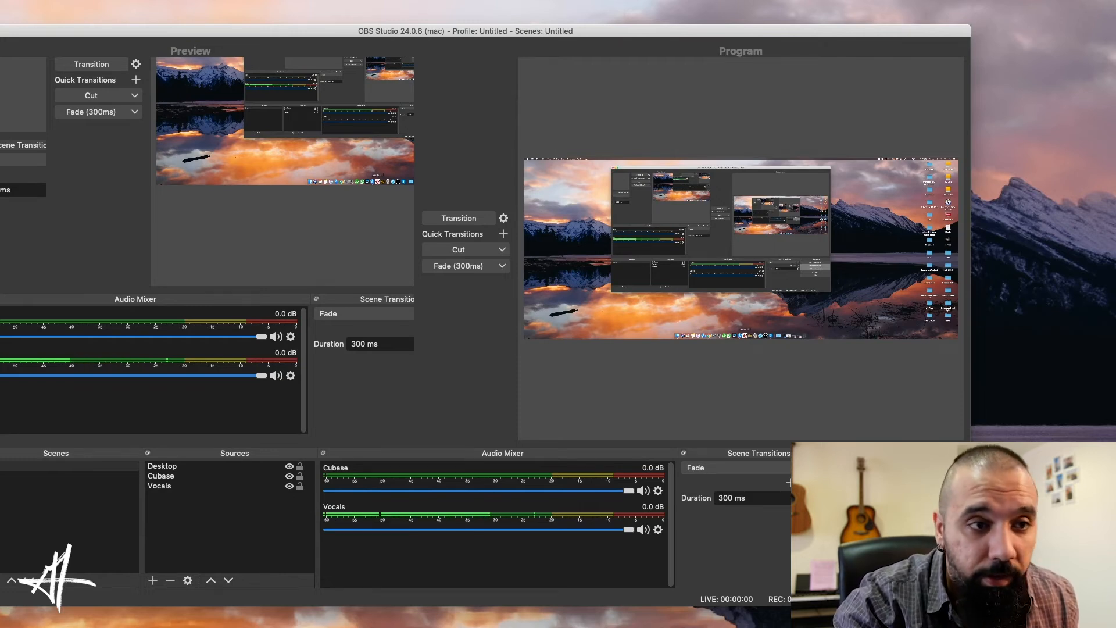
# Switch to the Mixer, review how the Scarlett 4i4 USB inputs route to the Soundflower outputs, and minimize its window
pyautogui.press('super+Tab')
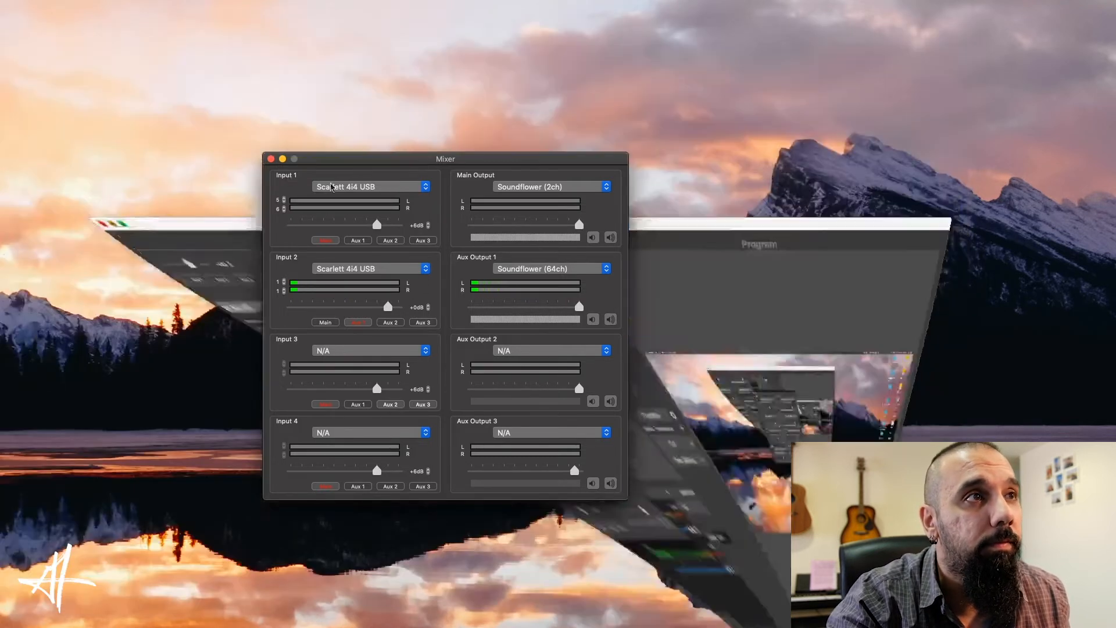
pyautogui.moveTo(357, 158); pyautogui.dragTo(359, 137)
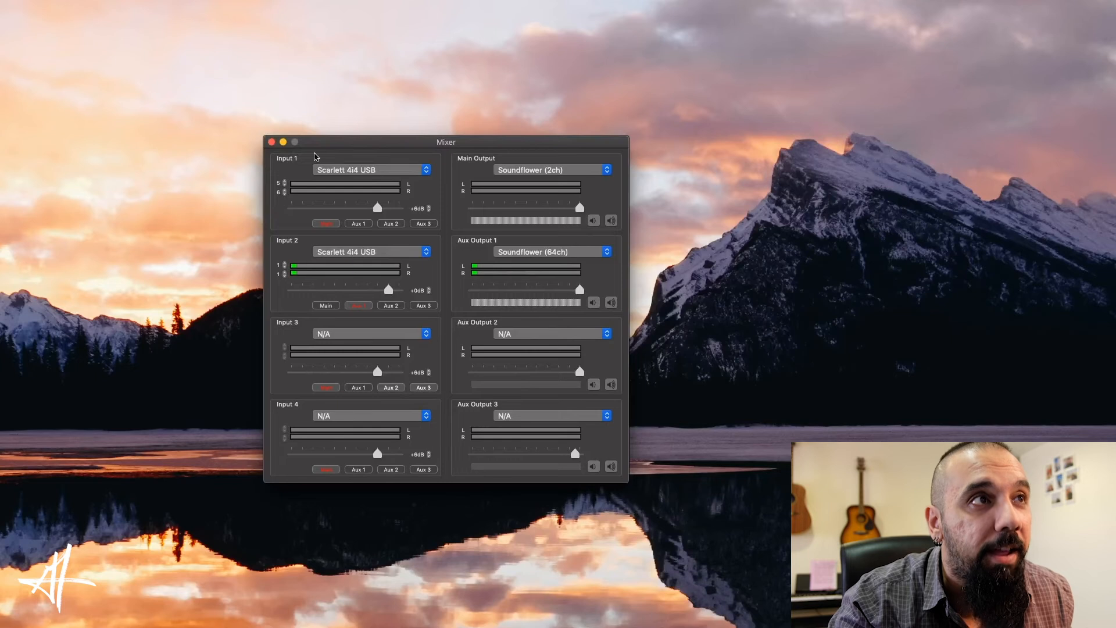
pyautogui.click(283, 143)
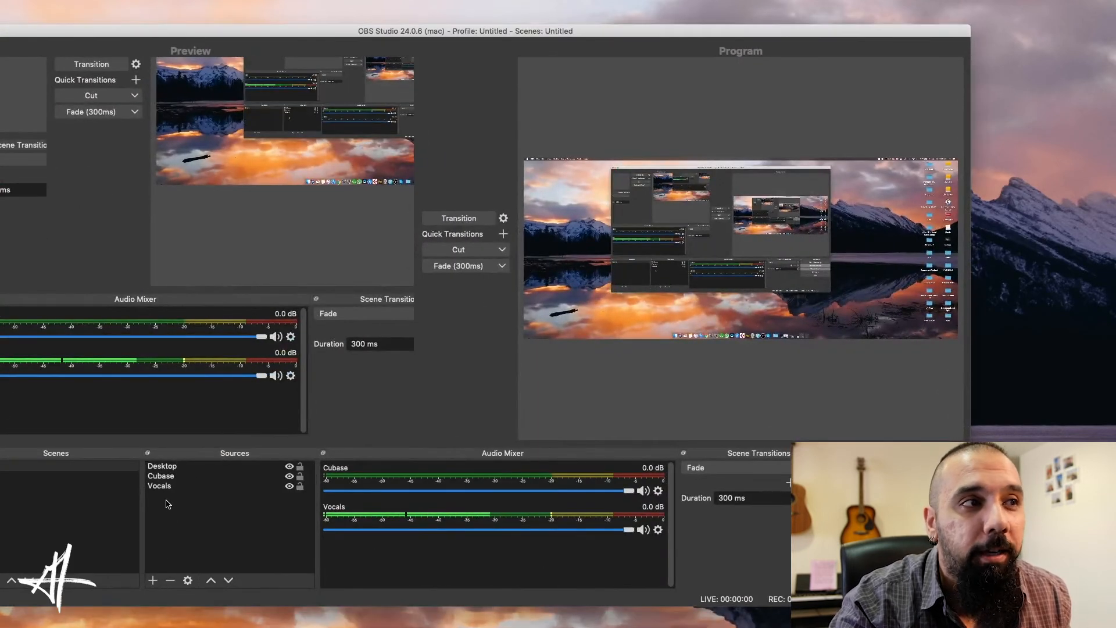
# Add a new Audio Input Capture source named "cuabse 2" in OBS
pyautogui.click(162, 477)
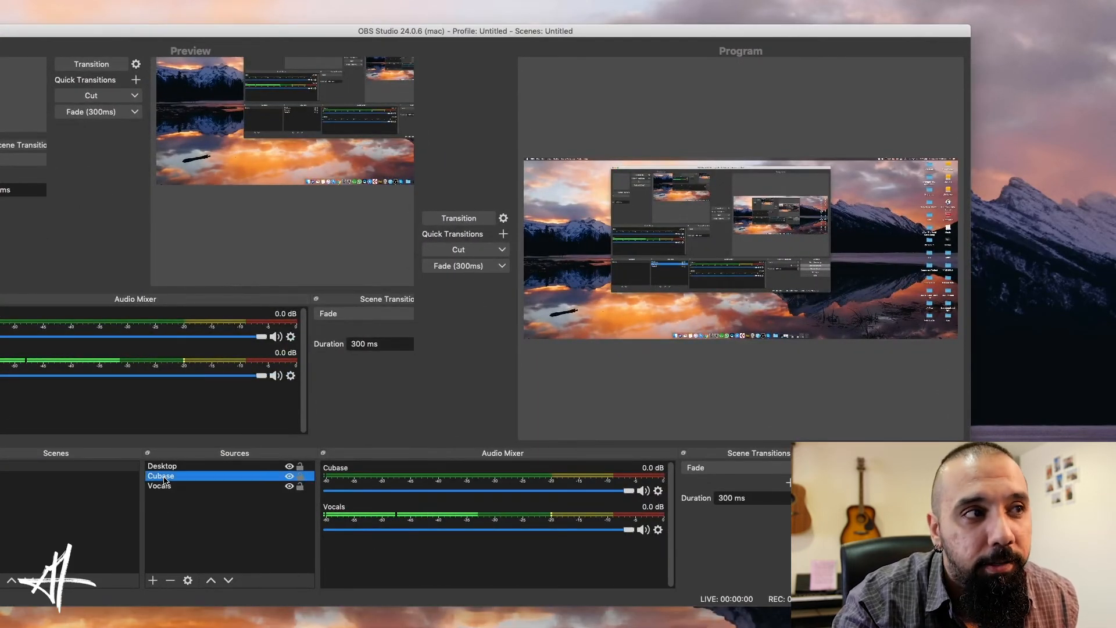
pyautogui.click(152, 580)
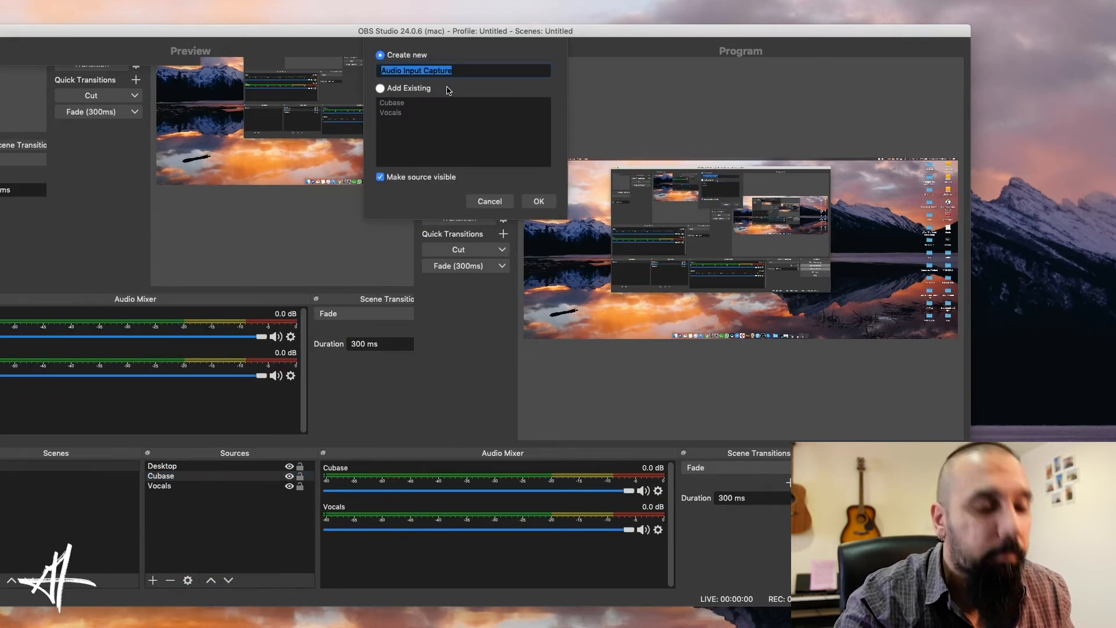
pyautogui.write('cuabse 2')
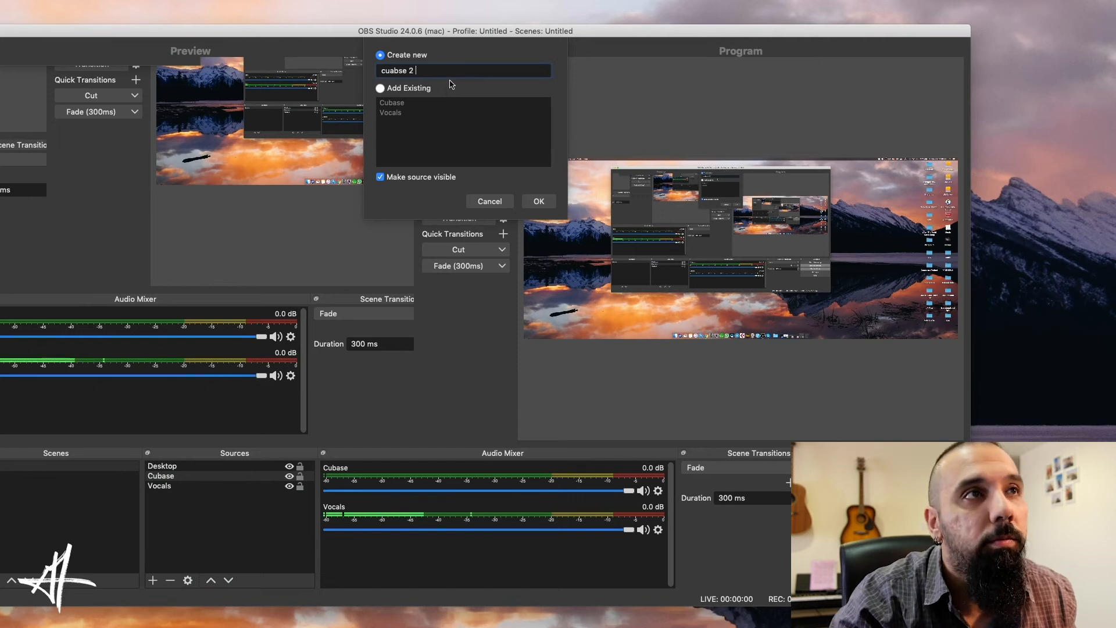
pyautogui.click(539, 201)
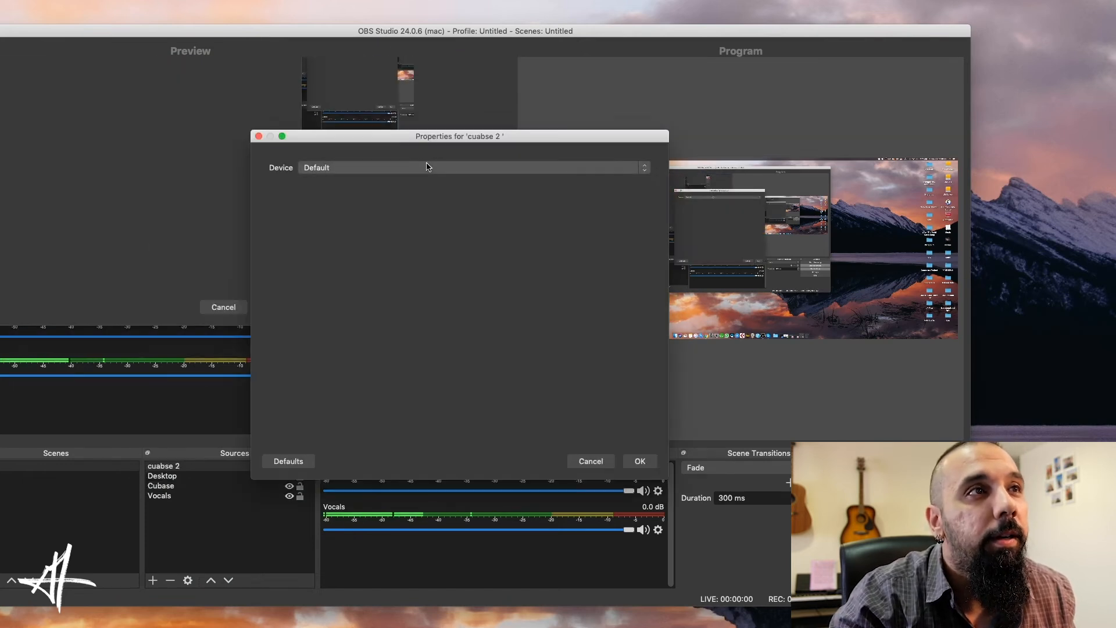
# Review the device choices for the cuabse 2 source, such as Soundflower (2ch), and cancel its properties
pyautogui.click(425, 168)
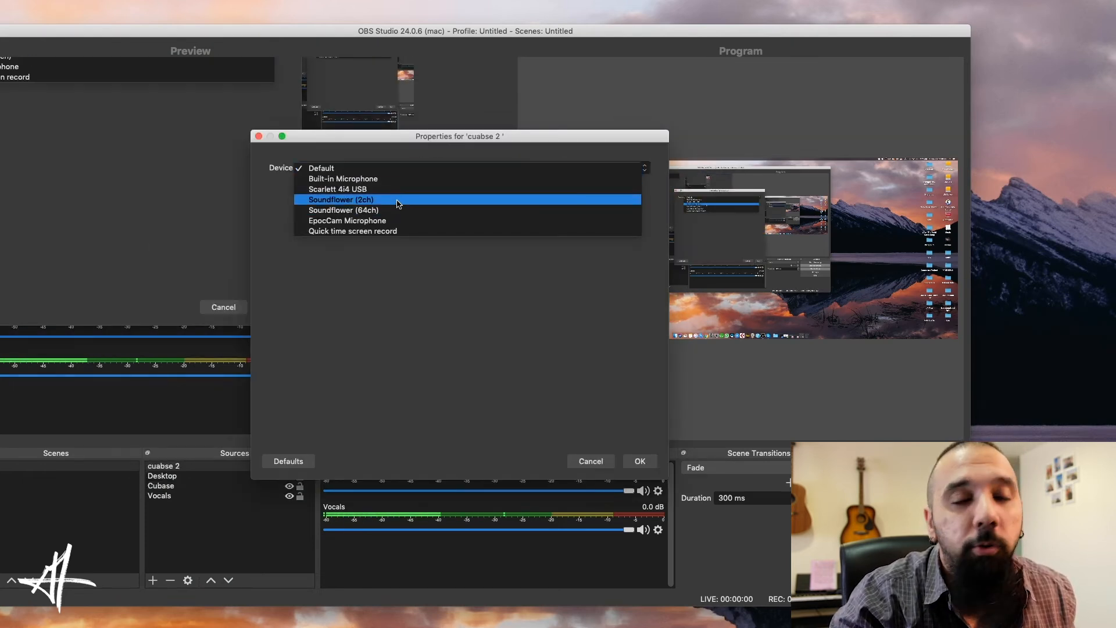
pyautogui.click(585, 455)
pyautogui.click(586, 456)
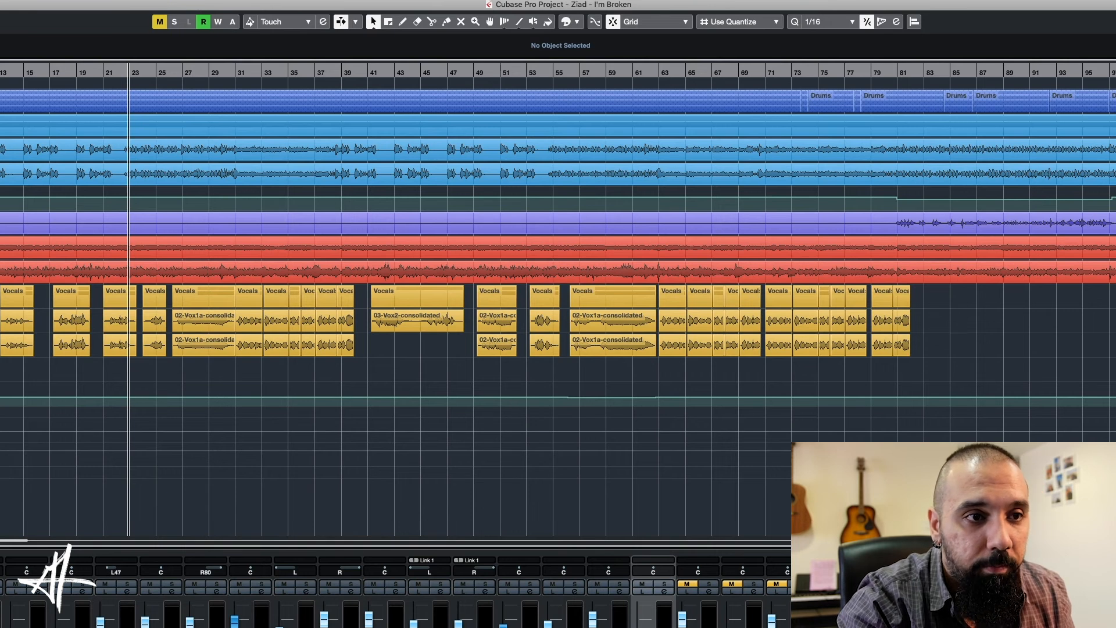
# Bring the Mixer window in front of the Cubase project and place it over the middle of the arrangement
pyautogui.moveTo(384, 143); pyautogui.dragTo(71, 217)
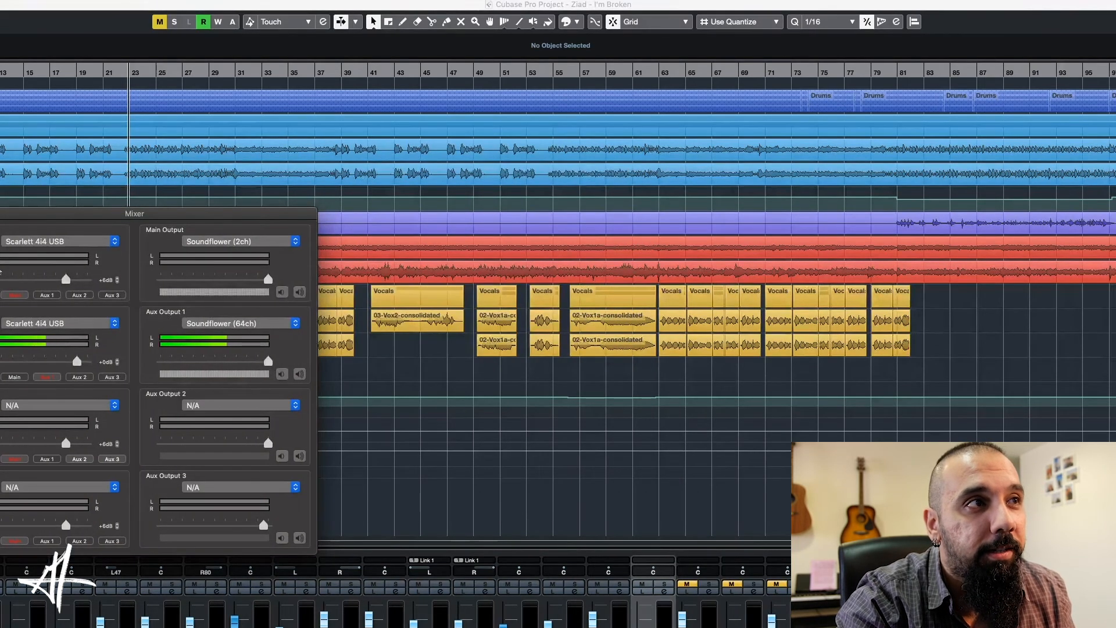
pyautogui.moveTo(221, 219); pyautogui.dragTo(765, 229)
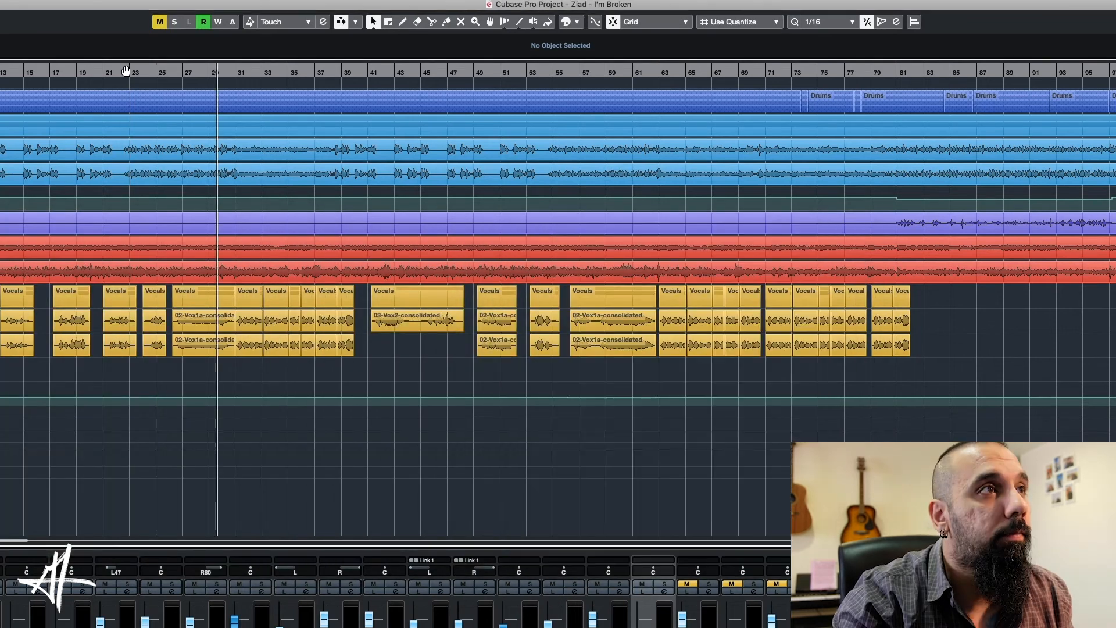
# Play the Cubase project from about bar 22 and check the signal levels in the Mixer and in the OBS audio mixer
pyautogui.click(126, 72)
pyautogui.press('space')
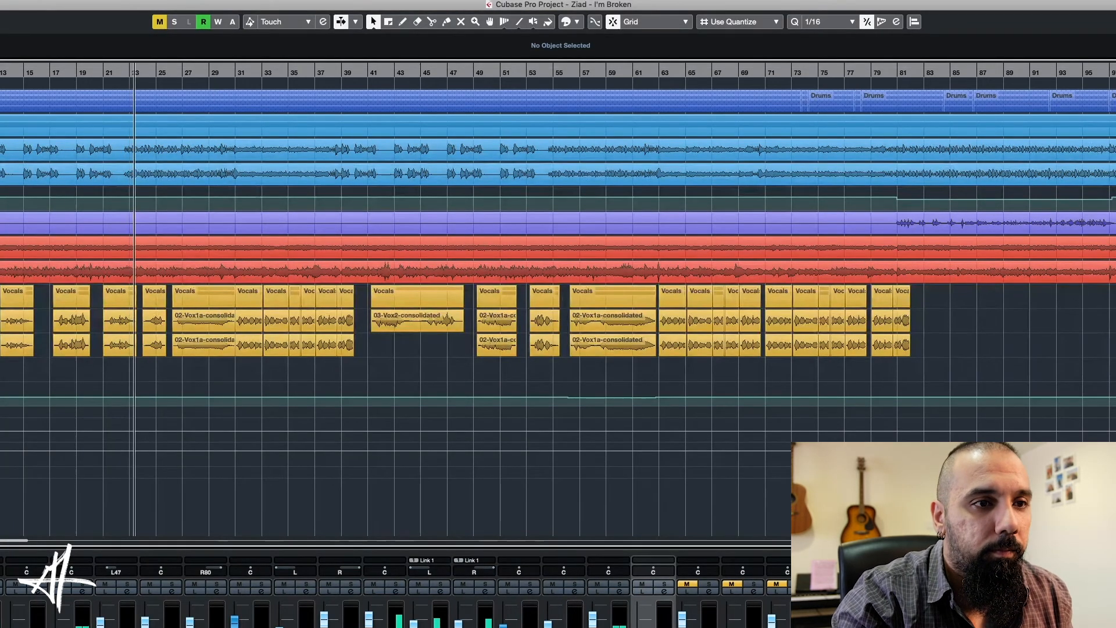
pyautogui.press('super+Tab')
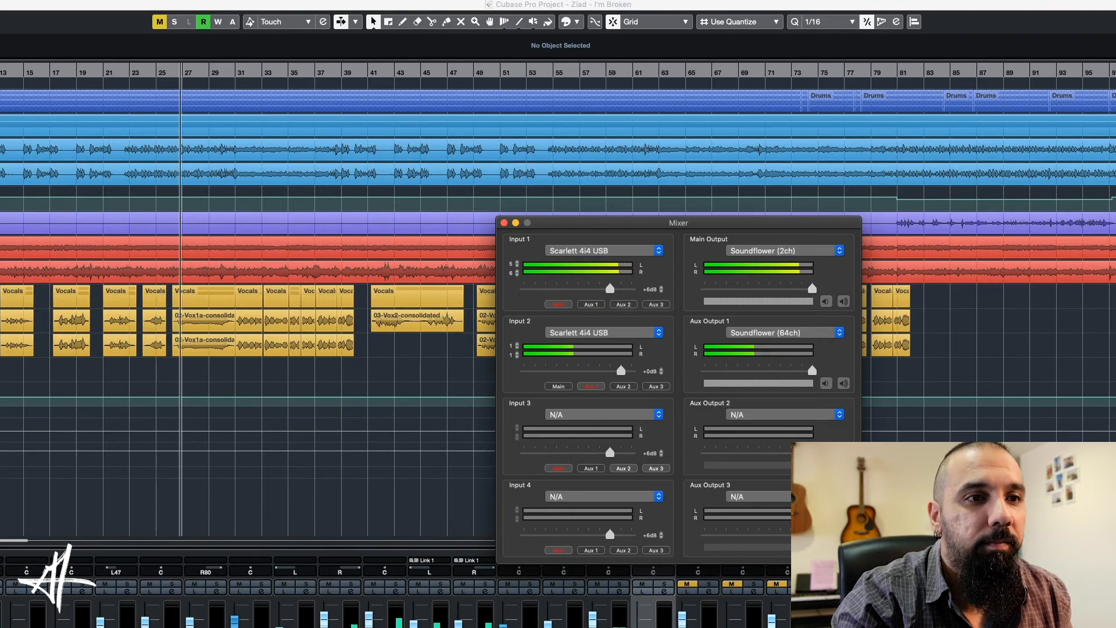
pyautogui.press('super+Tab')
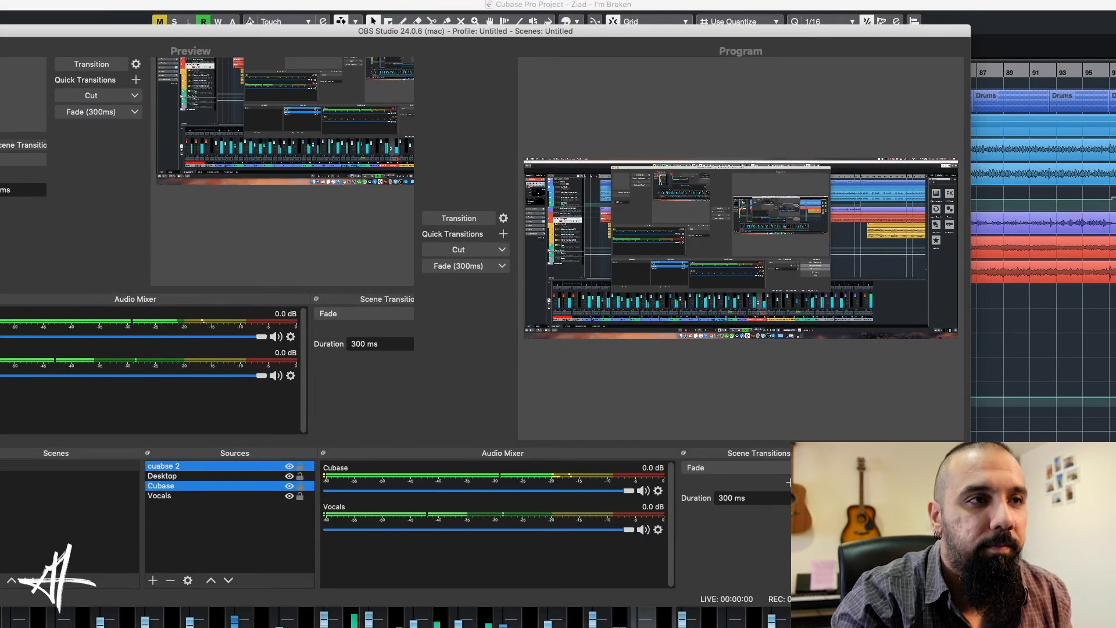
# Return to Cubase to stop the playback and switch back to OBS
pyautogui.click(0, 30)
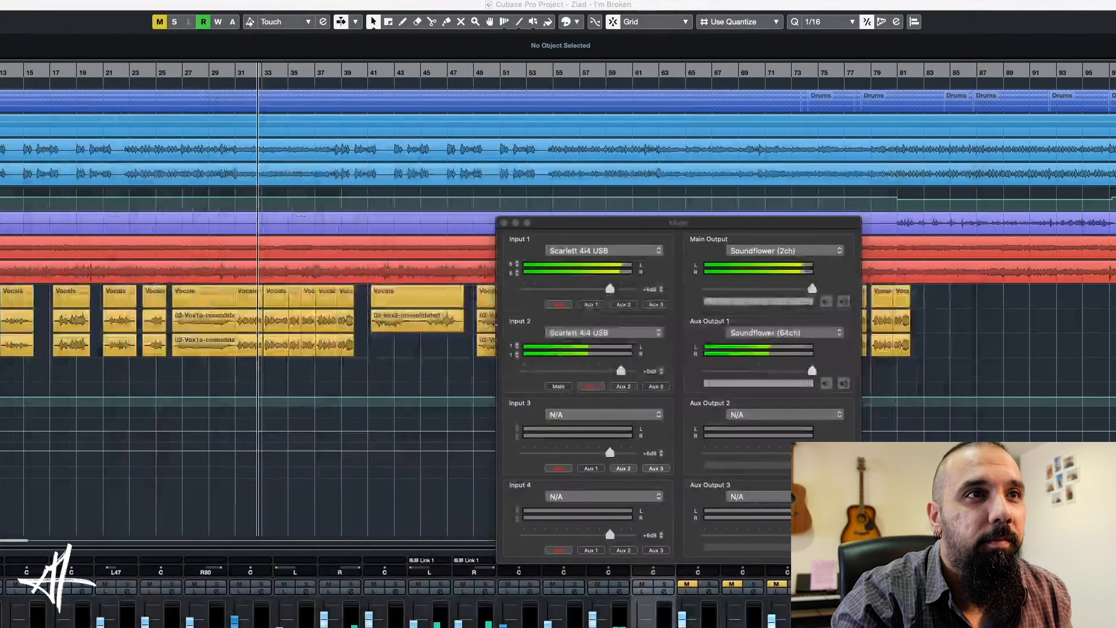
pyautogui.click(315, 3)
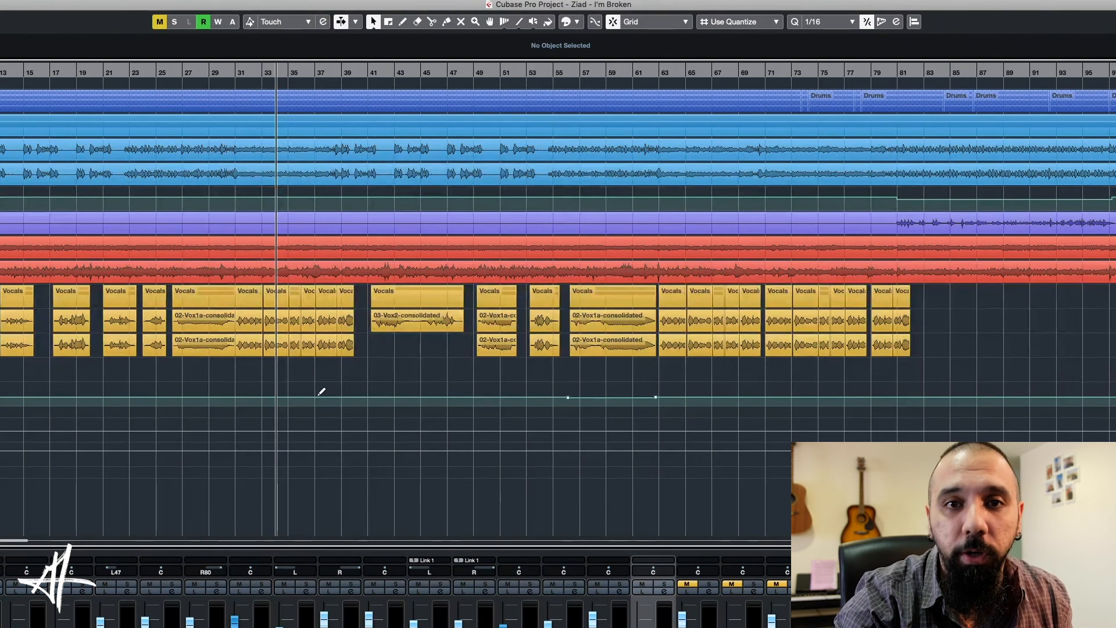
pyautogui.press('super+Tab')
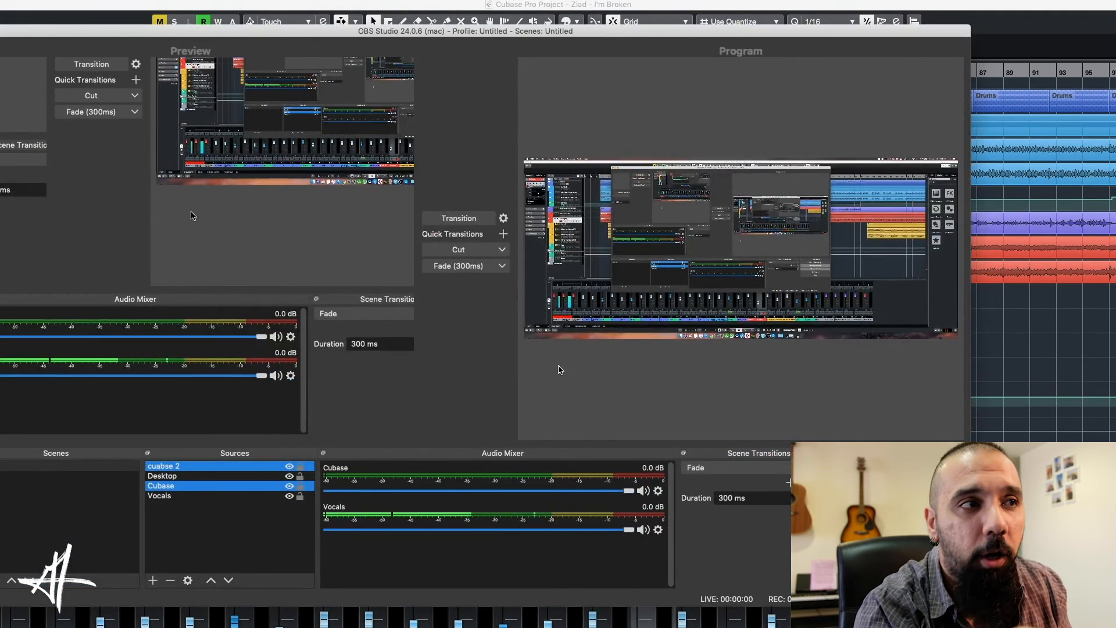